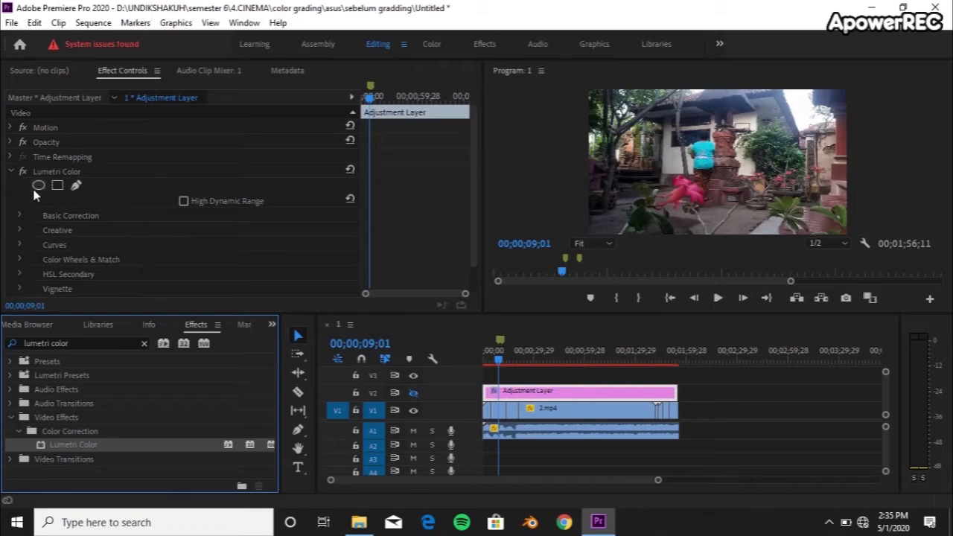
# - Expand the Lumetri Color curves and add highlight, midtone and shadow control points along the white RGB curve
pyautogui.scroll(-2, 26, 209)
pyautogui.click(19, 215)
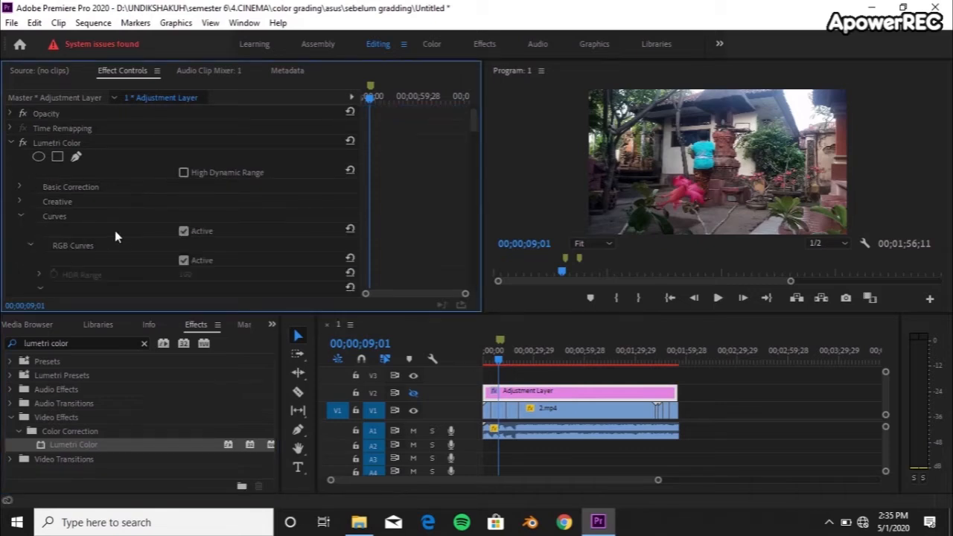
pyautogui.scroll(-5, 137, 222)
pyautogui.click(255, 192)
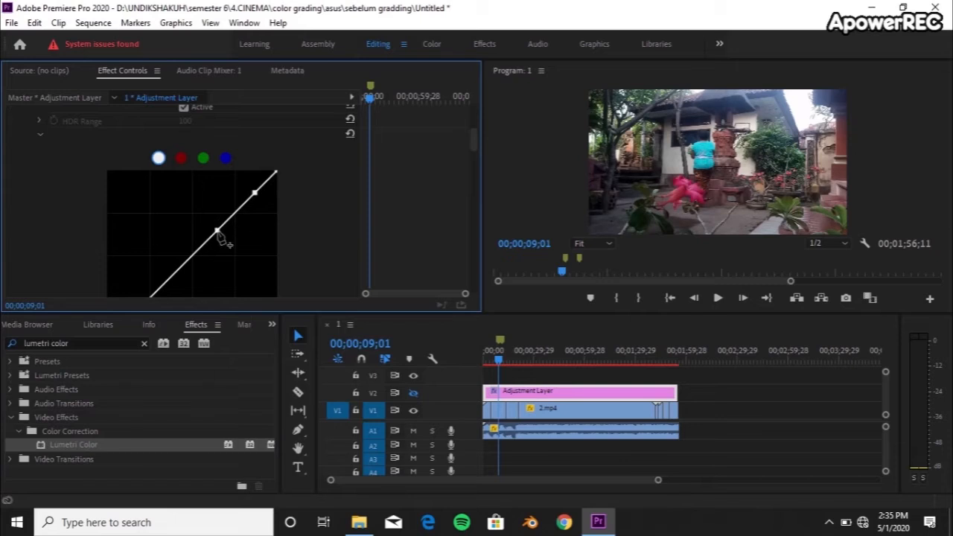
pyautogui.click(218, 232)
pyautogui.scroll(-3, 216, 228)
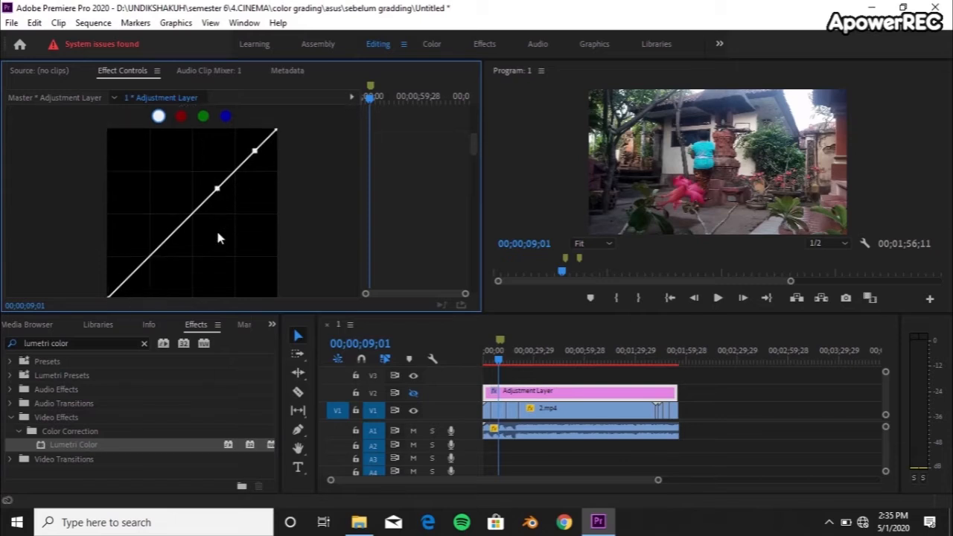
pyautogui.click(148, 243)
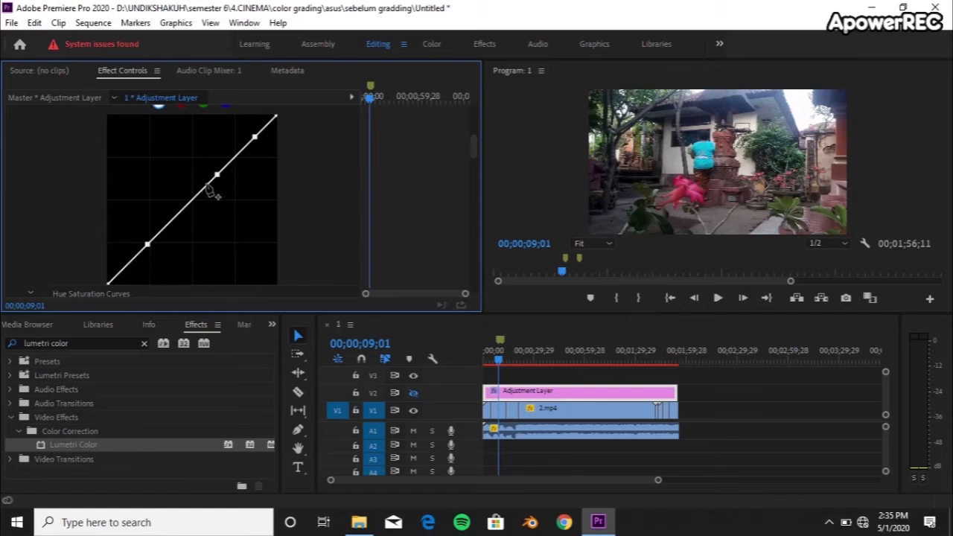
# - Pull the three RGB curve points downward to darken the image, with visibility of the adjustment layer's V2 track turned on
pyautogui.moveTo(255, 138); pyautogui.dragTo(261, 140)
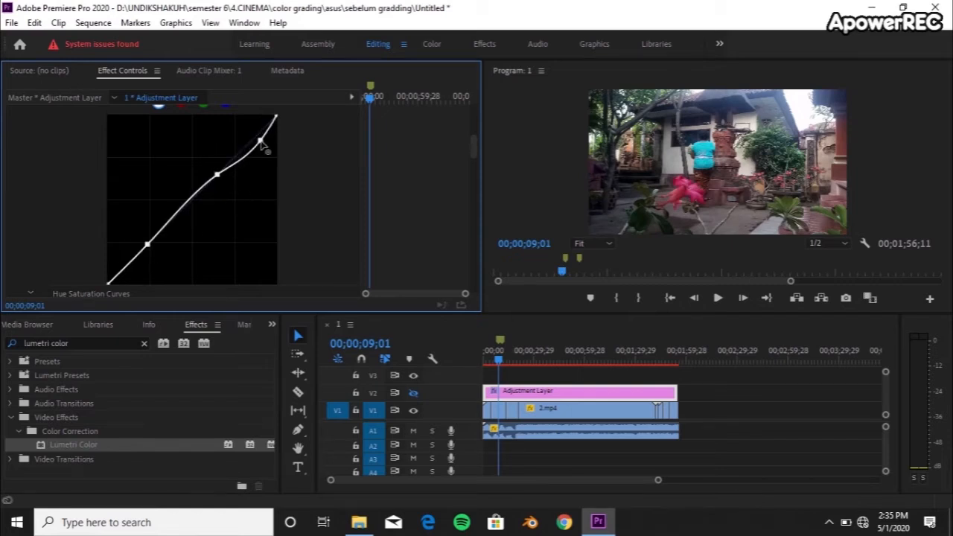
pyautogui.click(414, 400)
pyautogui.moveTo(216, 174); pyautogui.dragTo(223, 194)
pyautogui.moveTo(147, 244); pyautogui.dragTo(150, 258)
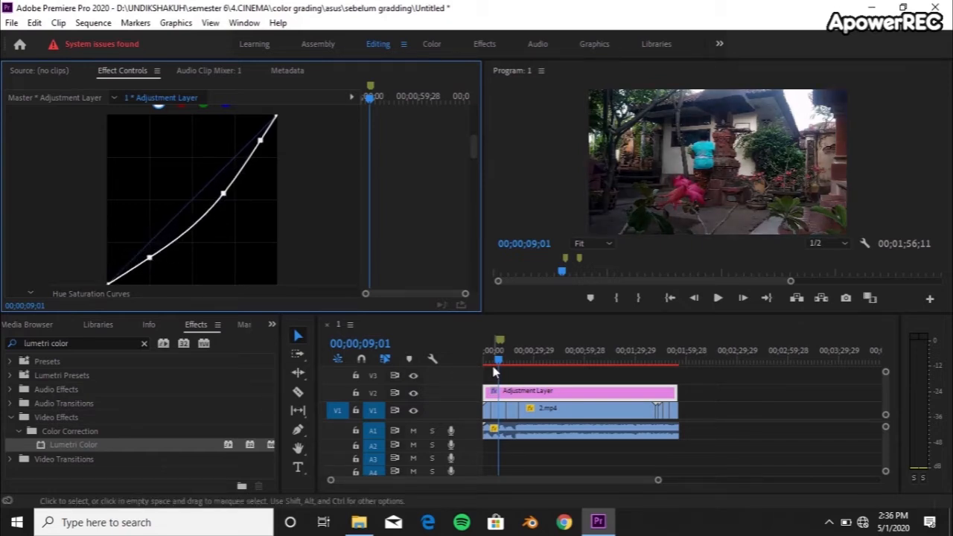
# - Preview the frame at 00;00;06;29 and refine the RGB curve with a lifted black point, slightly higher midtones and lower shadows
pyautogui.click(497, 359)
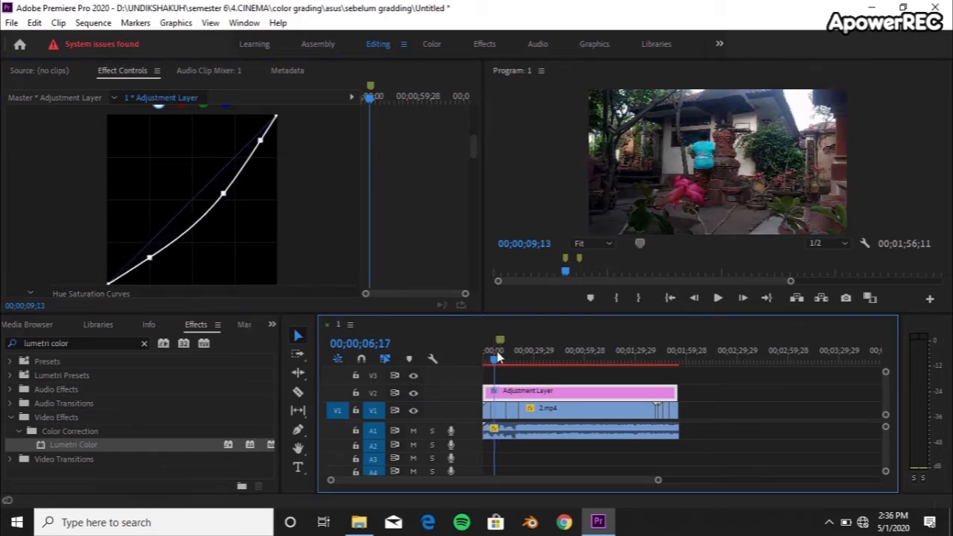
pyautogui.click(109, 285)
pyautogui.moveTo(108, 283); pyautogui.dragTo(109, 275)
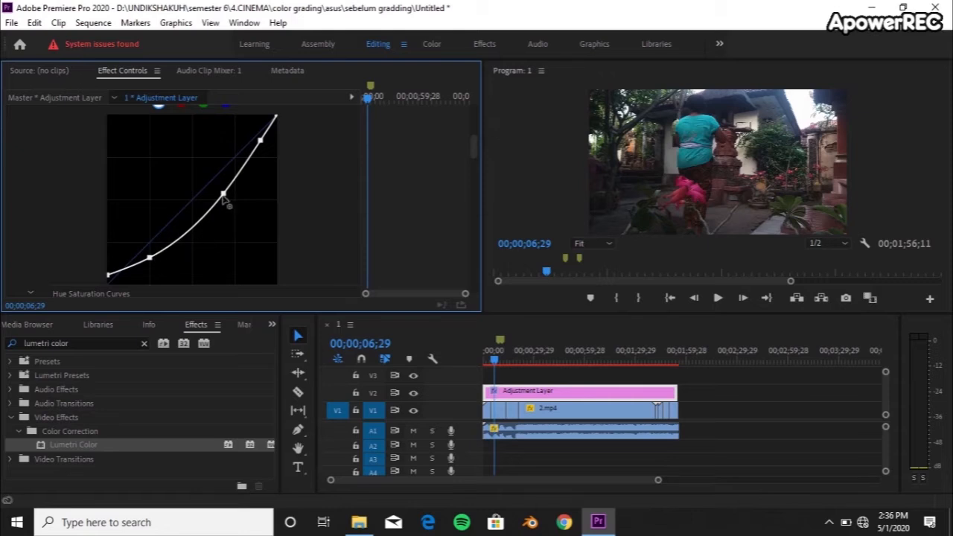
pyautogui.moveTo(223, 196); pyautogui.dragTo(219, 189)
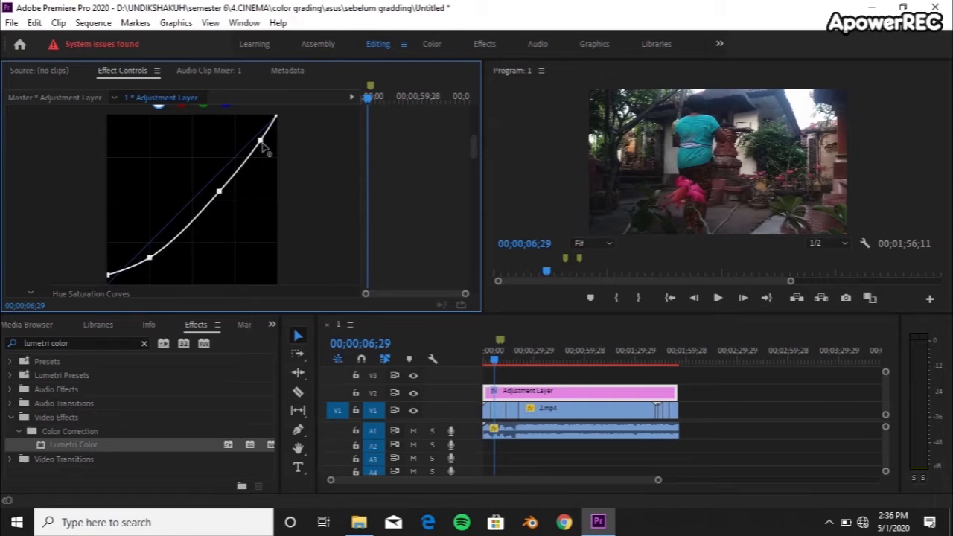
pyautogui.moveTo(148, 259); pyautogui.dragTo(148, 263)
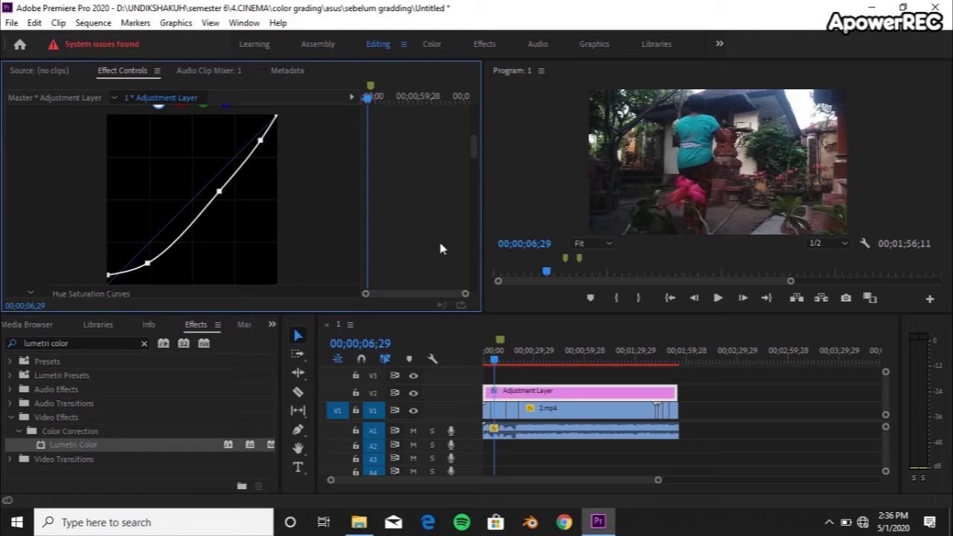
# - Reselect the adjustment layer, sample the green foliage for Hue vs Sat at 00;00;47;08, and raise the green saturation into a peak
pyautogui.click(806, 440)
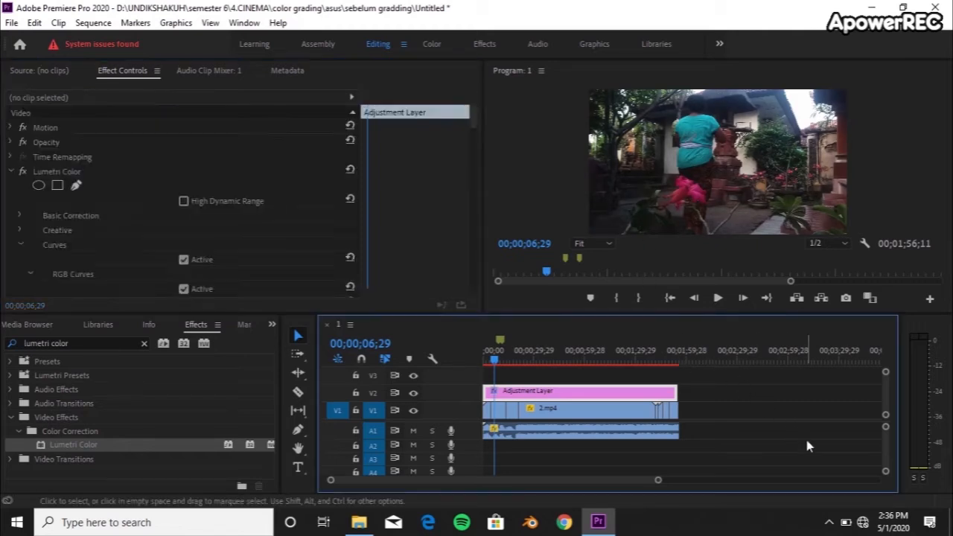
pyautogui.click(598, 395)
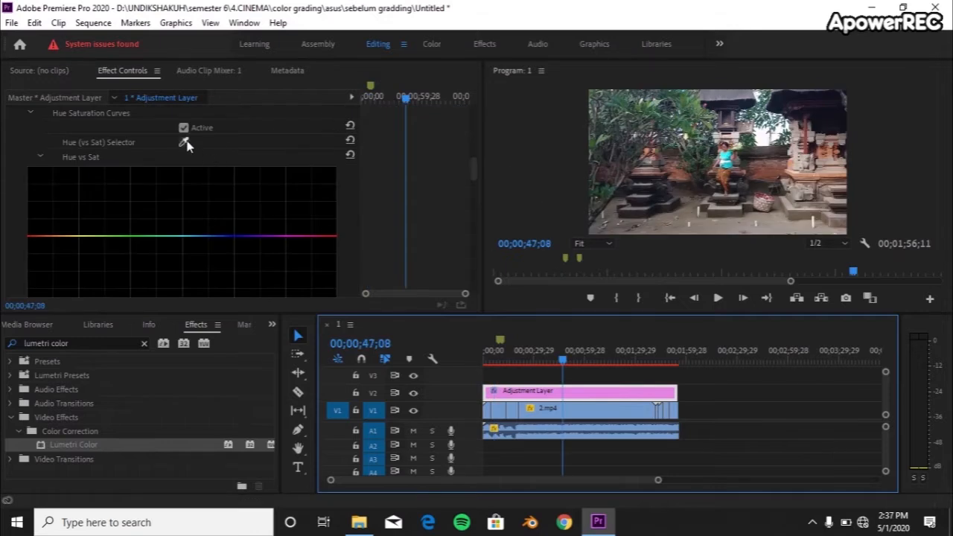
pyautogui.click(183, 142)
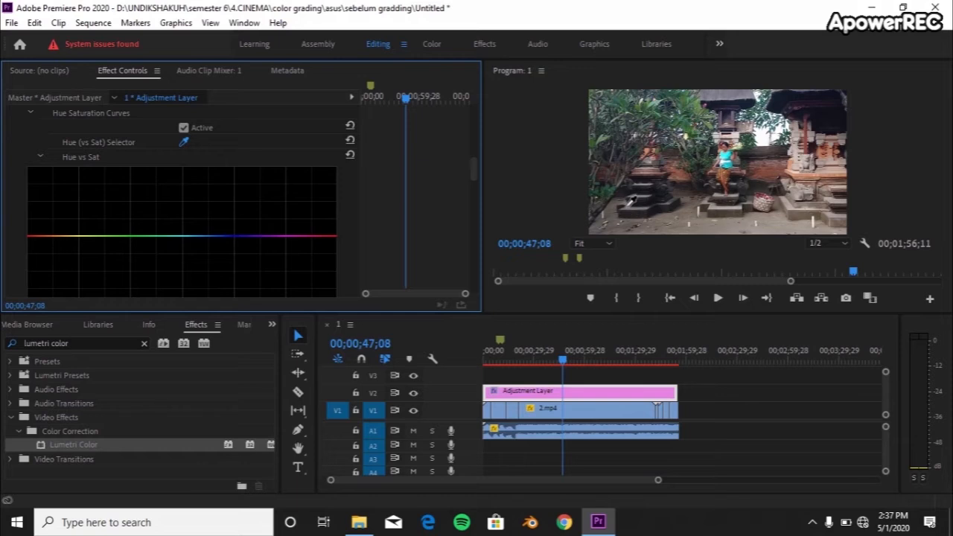
pyautogui.click(650, 114)
pyautogui.moveTo(133, 236); pyautogui.dragTo(136, 193)
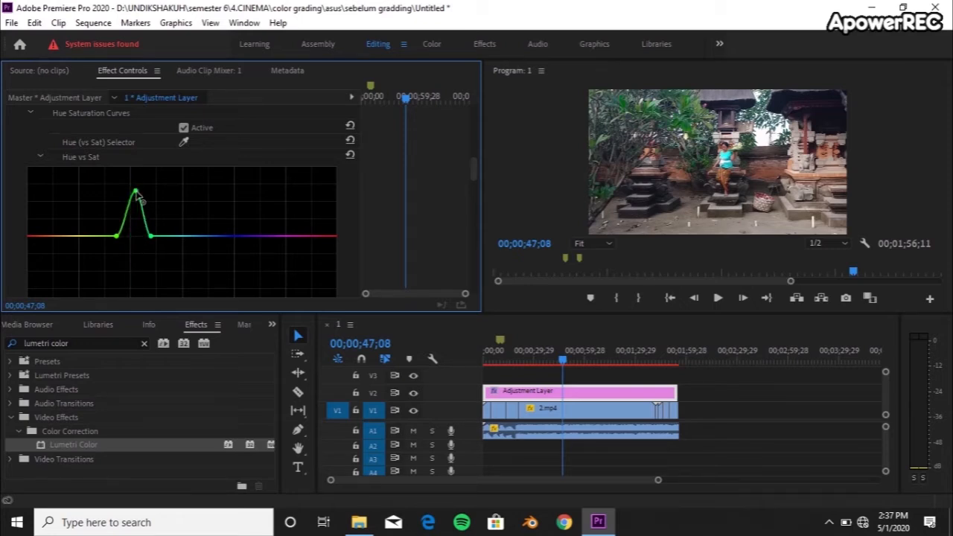
pyautogui.moveTo(137, 195); pyautogui.dragTo(133, 193)
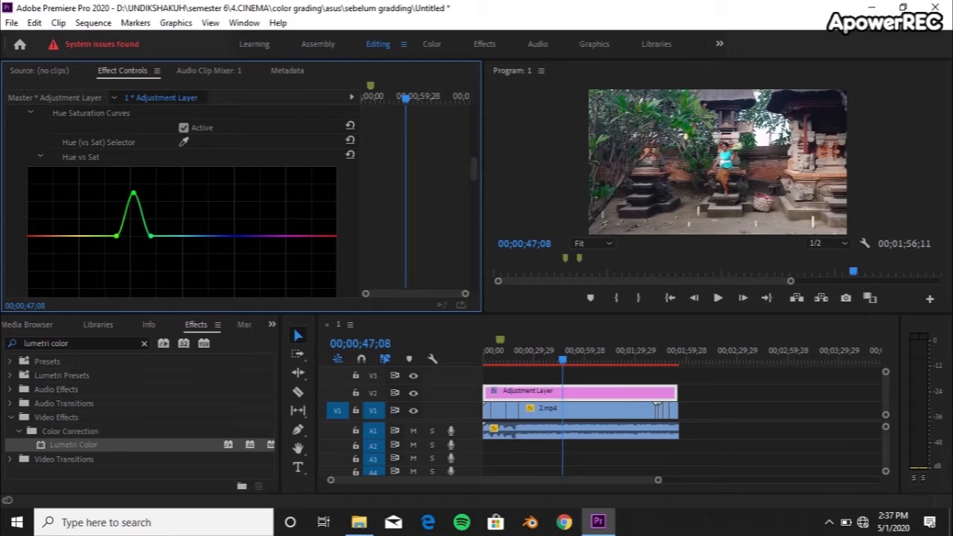
# - Sample more of the foliage around the shrines and raise a second, slightly cooler green point on the Hue vs Sat curve
pyautogui.click(183, 142)
pyautogui.click(768, 127)
pyautogui.click(183, 141)
pyautogui.click(693, 176)
pyautogui.moveTo(138, 196); pyautogui.dragTo(145, 190)
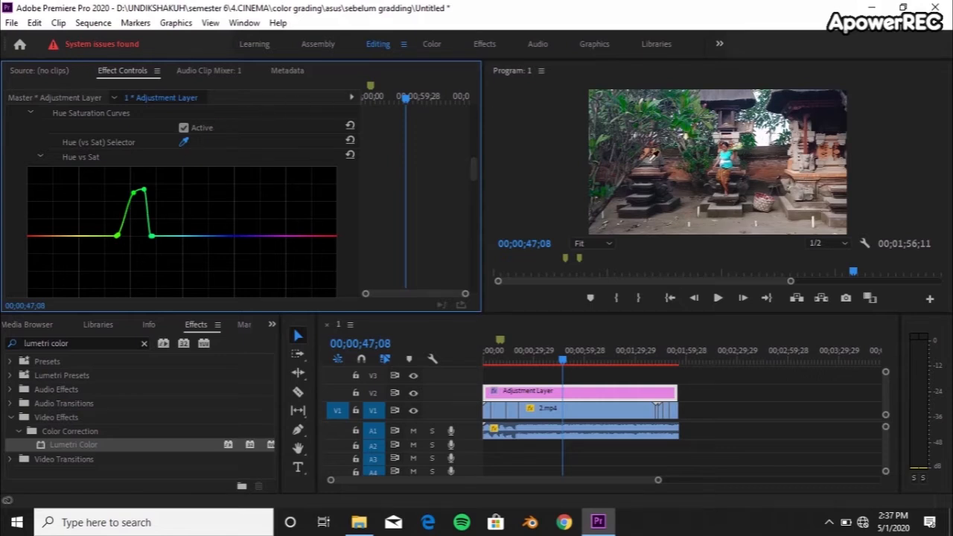
# - Sample the shrine and brick-wall tones and shape a small orange saturation peak on the Hue vs Sat curve
pyautogui.click(827, 156)
pyautogui.moveTo(52, 236)
pyautogui.mouseDown()
pyautogui.moveTo(49, 200)
pyautogui.moveTo(38, 237)
pyautogui.moveTo(41, 229)
pyautogui.mouseUp()
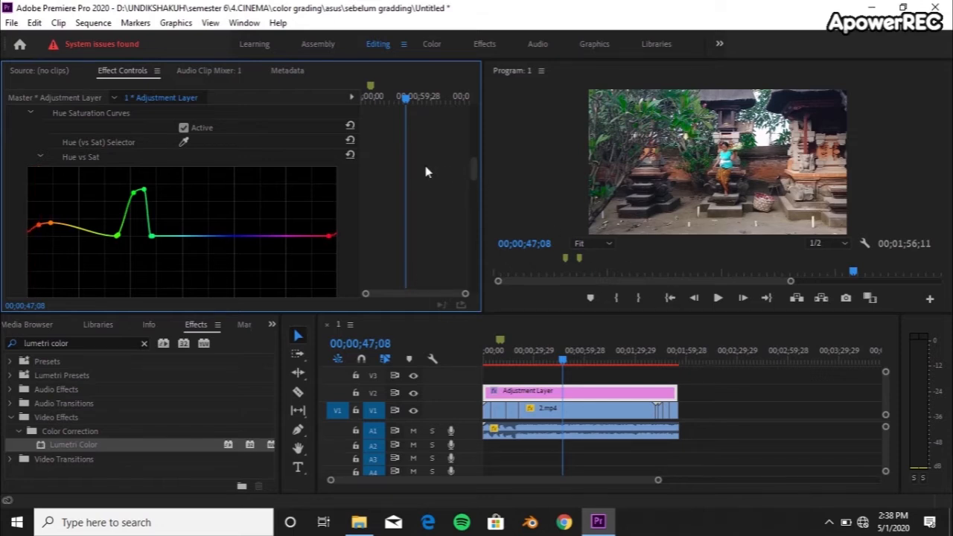
pyautogui.click(184, 142)
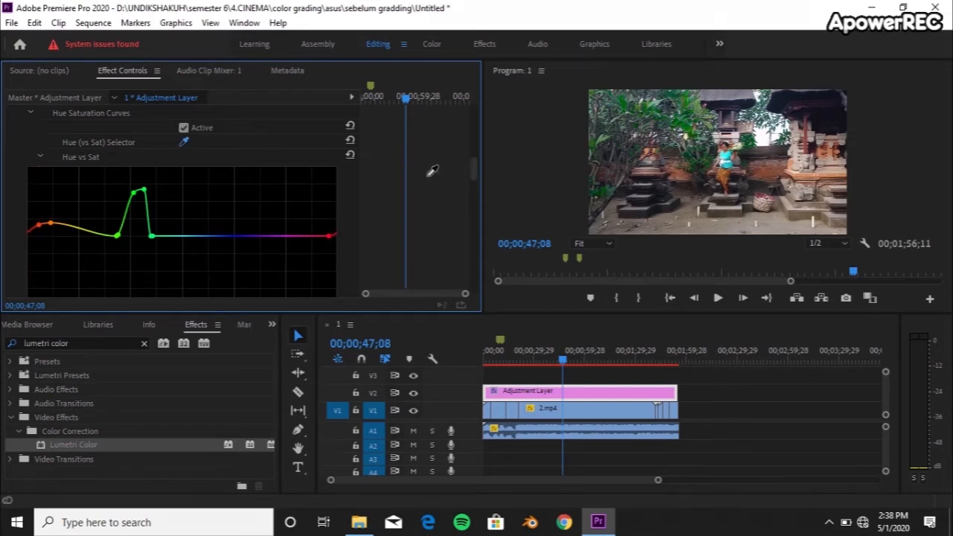
pyautogui.click(665, 161)
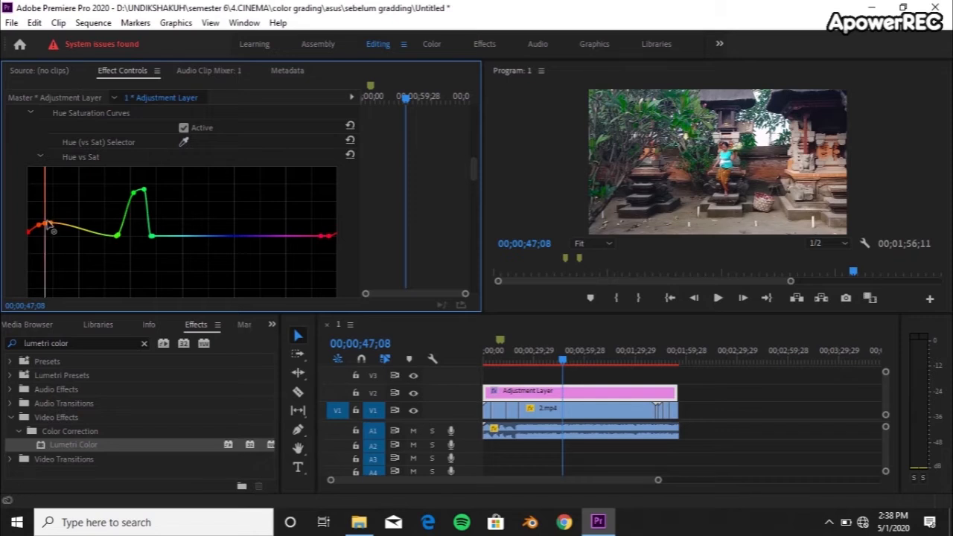
pyautogui.moveTo(46, 222); pyautogui.dragTo(46, 217)
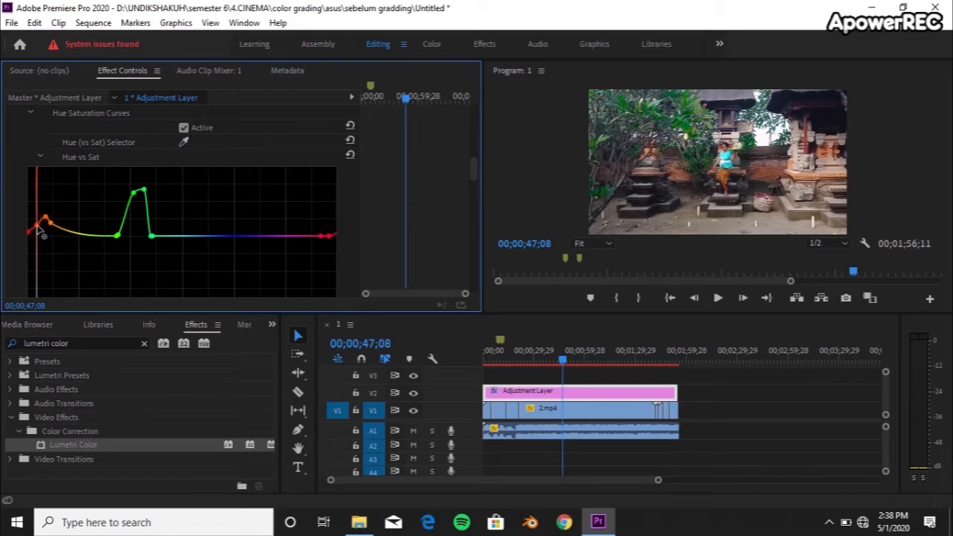
pyautogui.moveTo(51, 223); pyautogui.dragTo(54, 230)
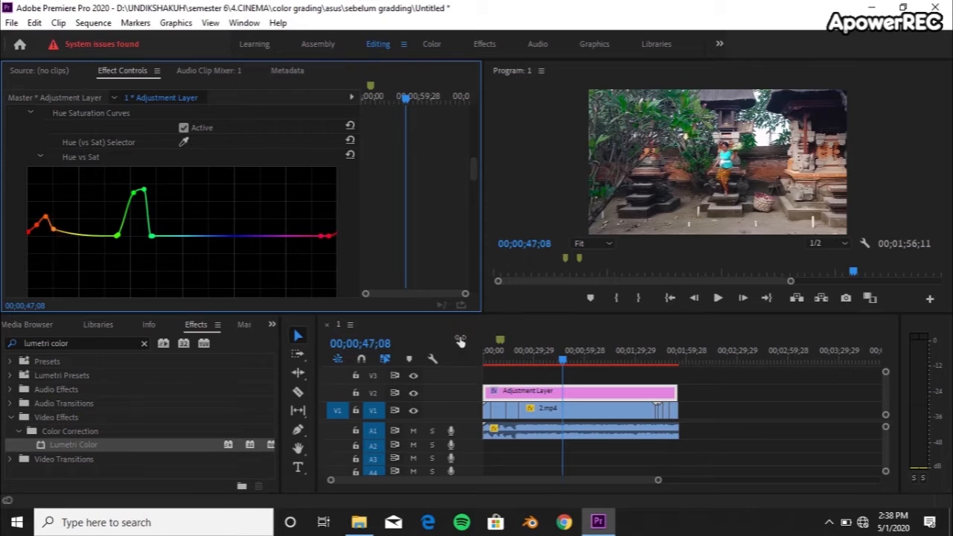
# - Sample the area beside the right shrine's roof and slightly raise the blue points on the Hue vs Sat curve
pyautogui.click(183, 141)
pyautogui.click(811, 97)
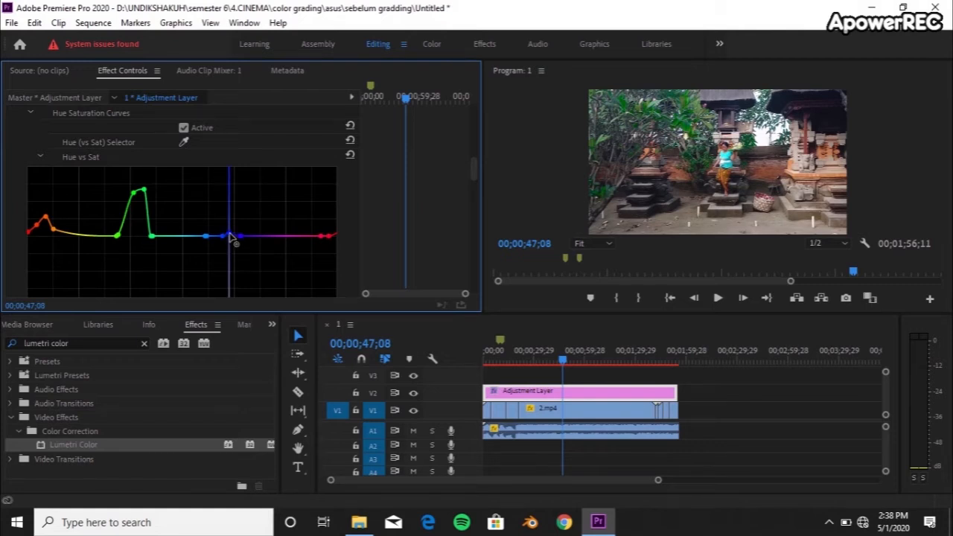
pyautogui.moveTo(230, 230)
pyautogui.mouseDown()
pyautogui.moveTo(208, 234)
pyautogui.moveTo(247, 237)
pyautogui.moveTo(238, 232)
pyautogui.mouseUp()
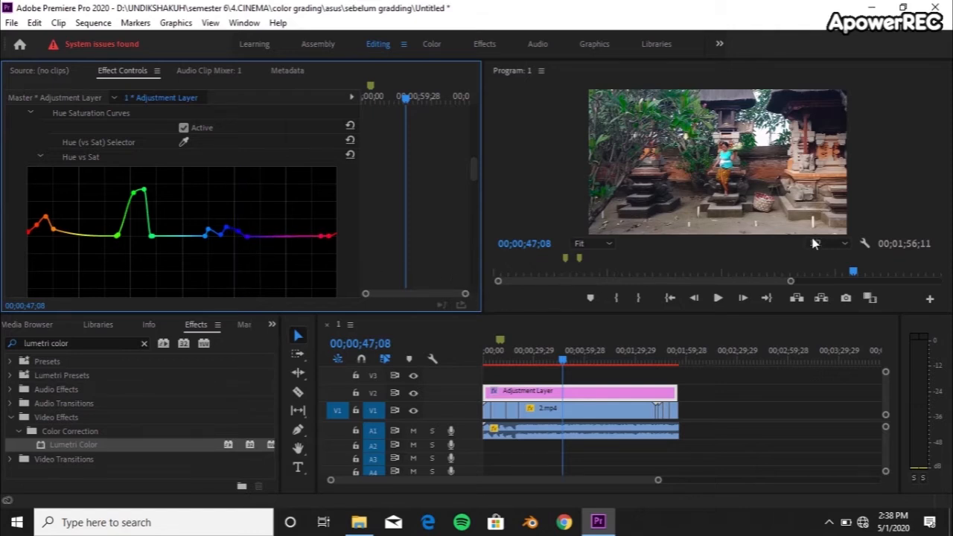
# - Move the playhead to 00;00;09;01 and slightly raise the red-magenta points on the Hue vs Sat curve
pyautogui.moveTo(564, 361); pyautogui.dragTo(499, 356)
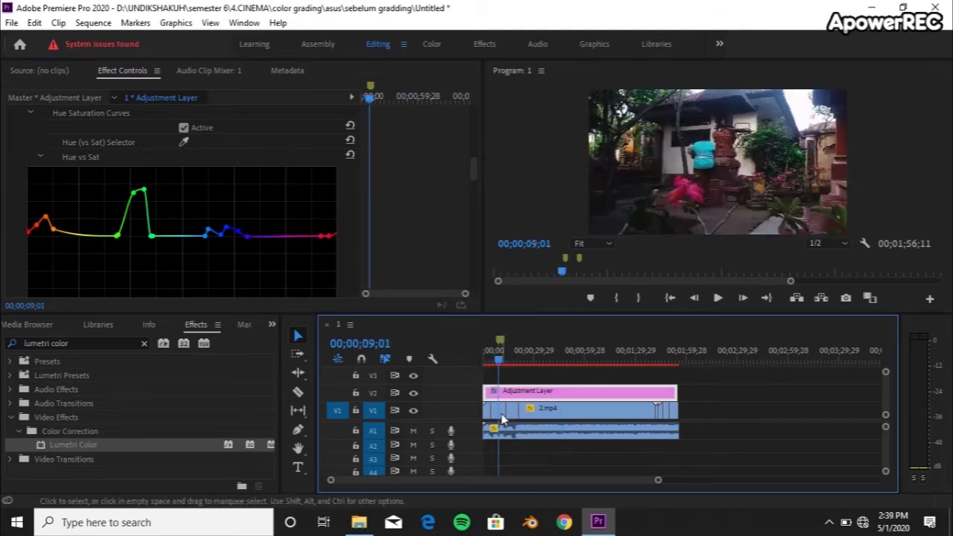
pyautogui.click(184, 142)
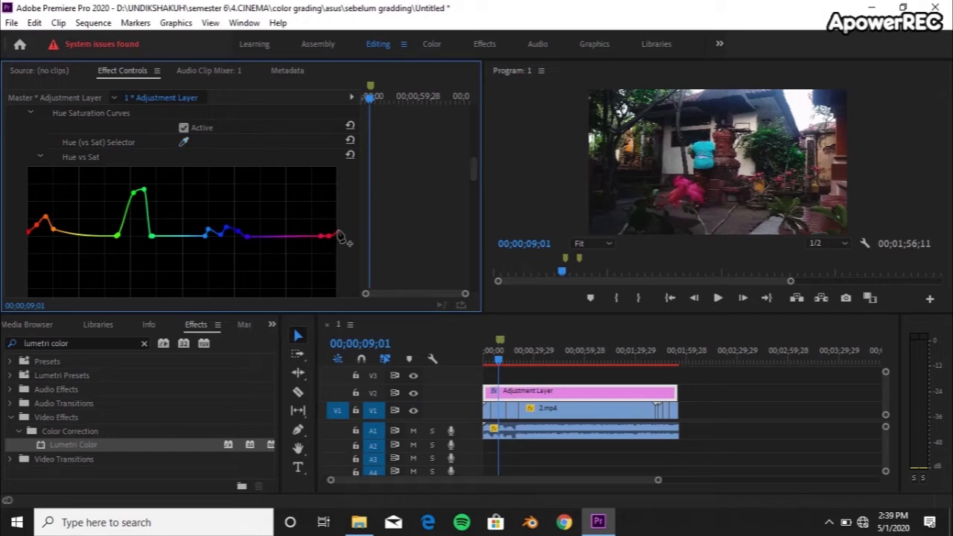
pyautogui.moveTo(322, 237); pyautogui.dragTo(322, 231)
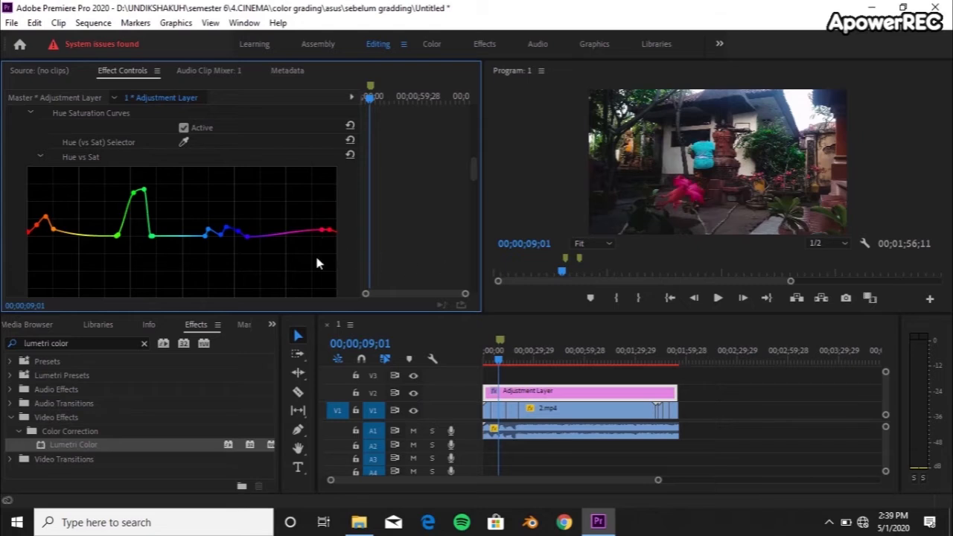
# - Move the playhead to 00;00;29;18, sample the colour there and raise the red-orange saturation on the Hue vs Sat curve
pyautogui.click(183, 142)
pyautogui.moveTo(497, 360); pyautogui.dragTo(537, 371)
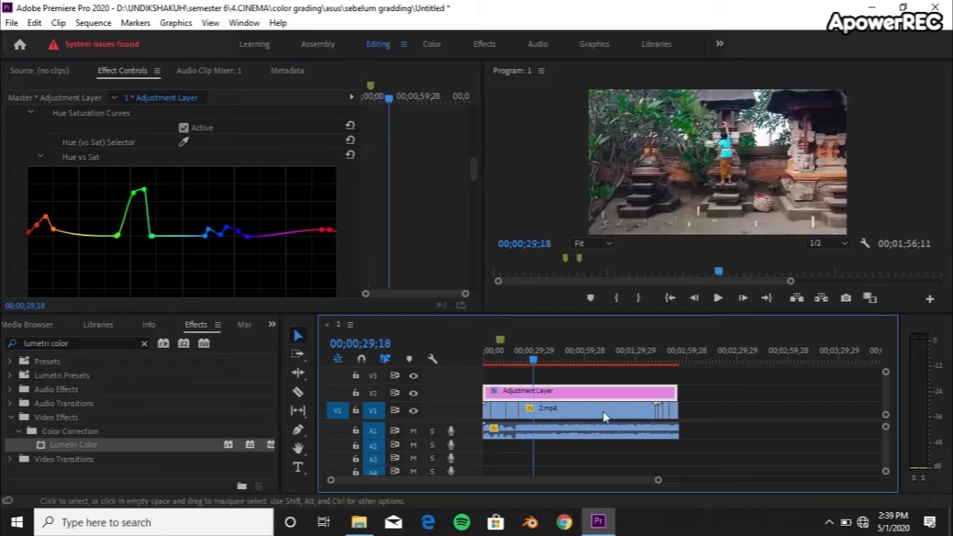
pyautogui.click(184, 141)
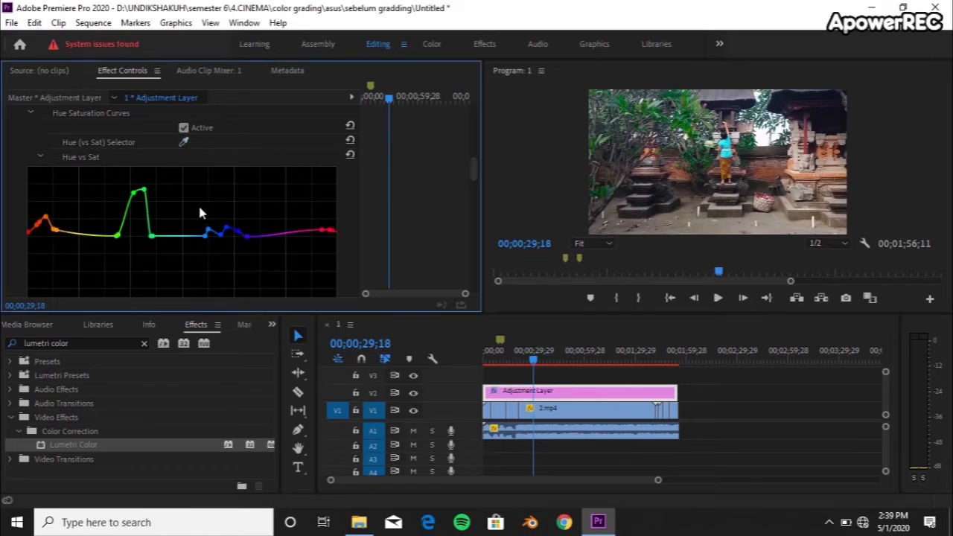
pyautogui.moveTo(40, 222); pyautogui.dragTo(37, 218)
# - Raise the deep-blue point on the Hue vs Sat curve, and sample the foliage to lift the cooler edge of the green peak
pyautogui.click(184, 142)
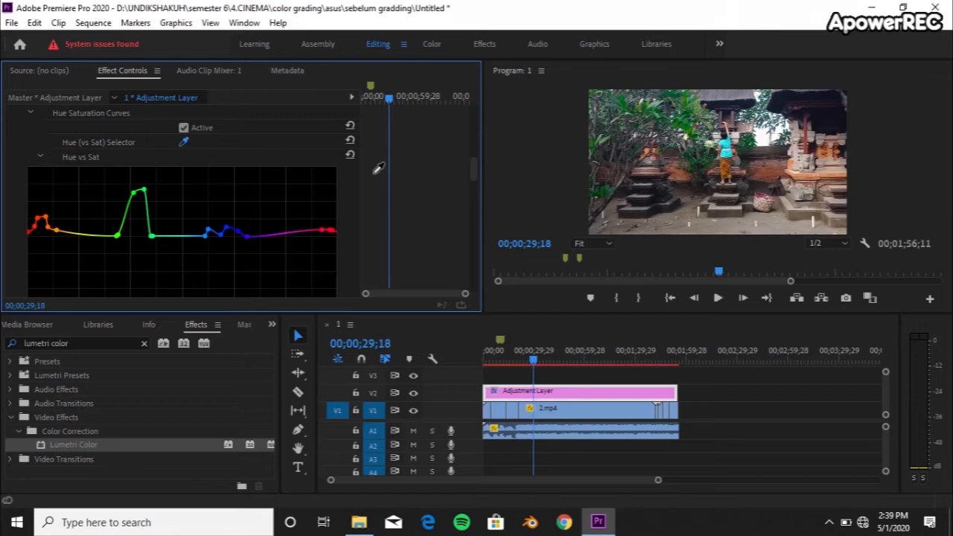
pyautogui.moveTo(238, 232); pyautogui.dragTo(238, 226)
pyautogui.click(184, 141)
pyautogui.click(697, 123)
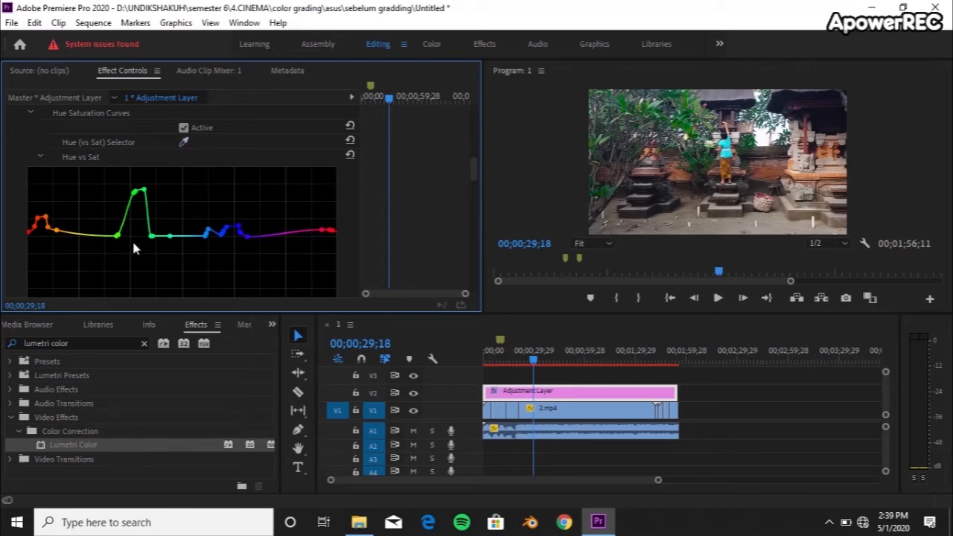
pyautogui.moveTo(152, 236); pyautogui.dragTo(153, 217)
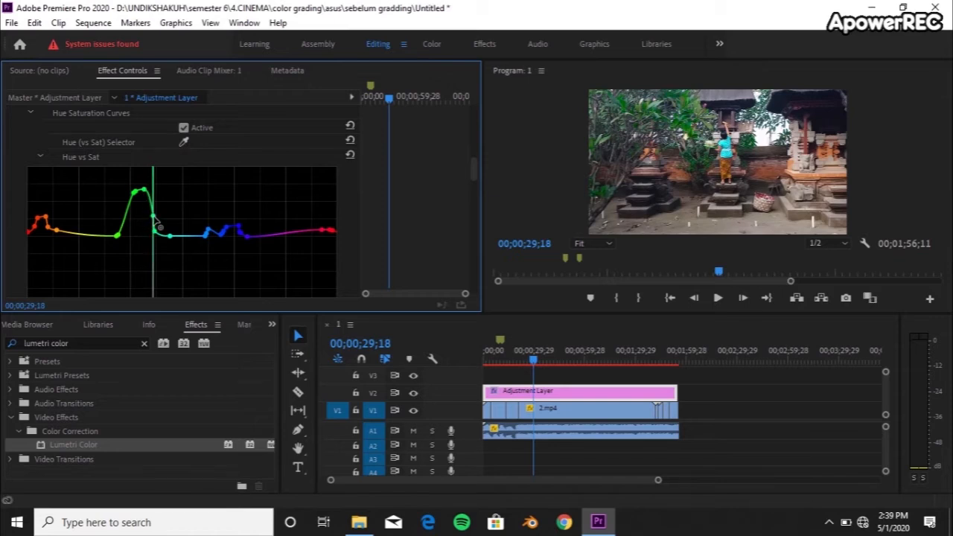
# - Try resampling the shrine and foliage colours and slightly raising the cooler green edge point of the Hue vs Sat curve
pyautogui.click(184, 141)
pyautogui.click(823, 185)
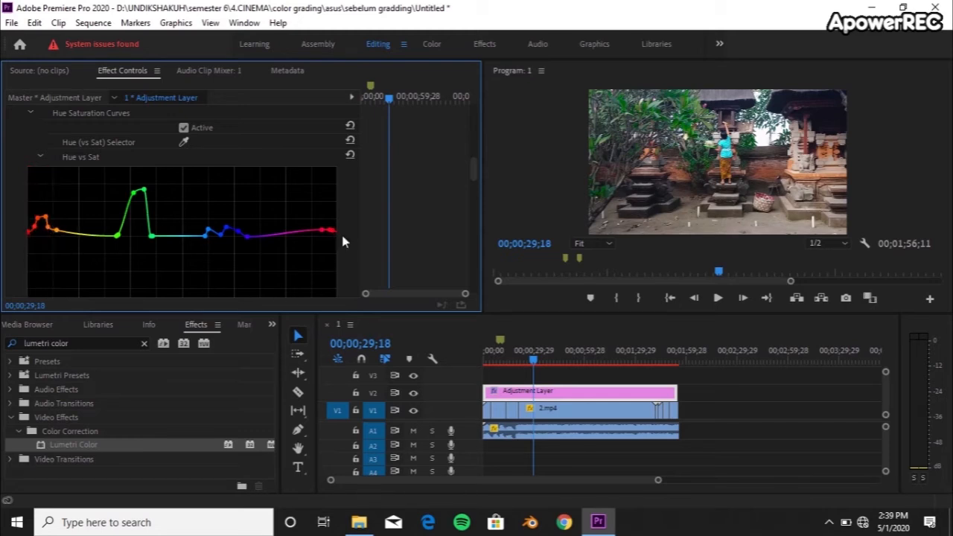
pyautogui.click(186, 141)
pyautogui.click(184, 142)
pyautogui.click(681, 125)
pyautogui.moveTo(153, 236)
pyautogui.mouseDown()
pyautogui.moveTo(153, 217)
pyautogui.moveTo(154, 231)
pyautogui.mouseUp()
pyautogui.hotkey('ctrl', 'z')
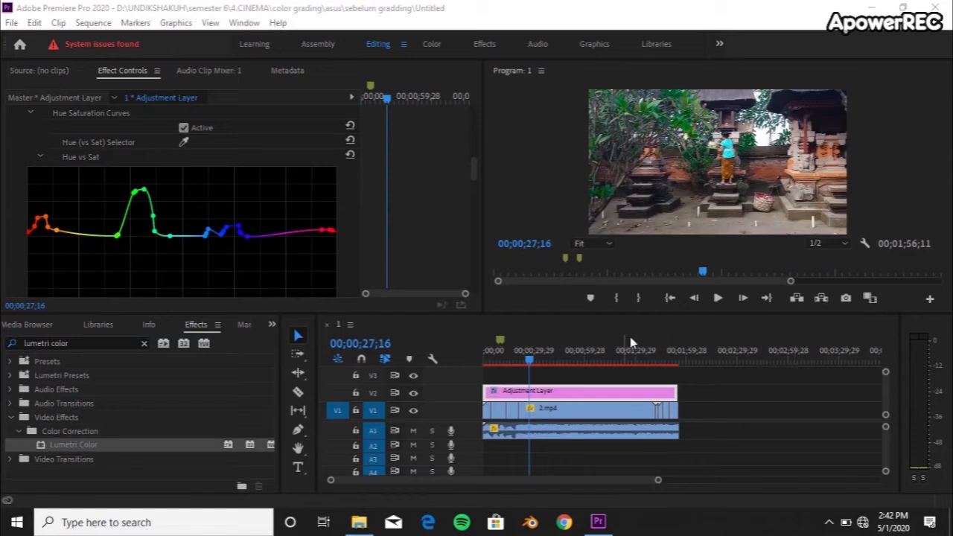
# - Move the playhead to 00;00;34;16, collapse the Lumetri Curves settings and expand the Basic Correction settings
pyautogui.moveTo(529, 360); pyautogui.dragTo(539, 362)
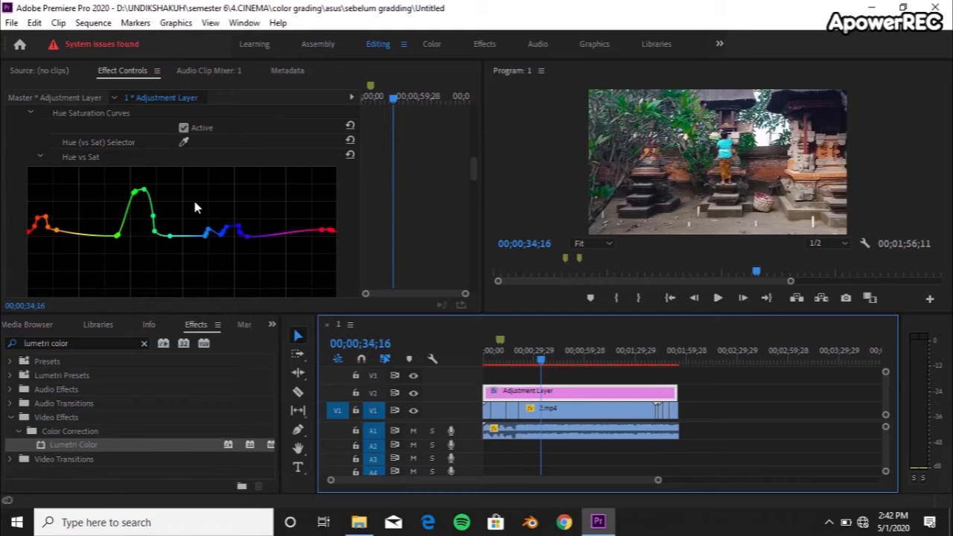
pyautogui.scroll(10, 194, 197)
pyautogui.scroll(2, 195, 207)
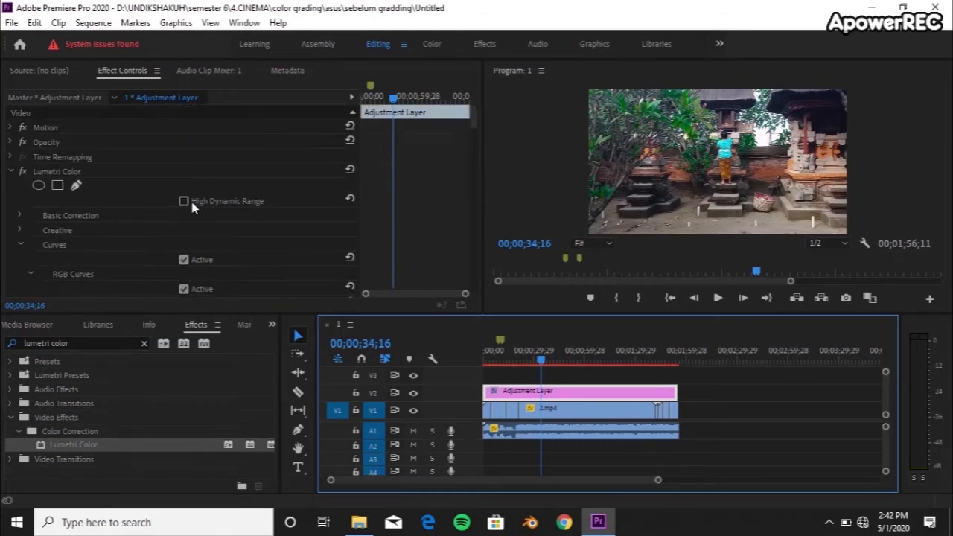
pyautogui.scroll(-3, 31, 216)
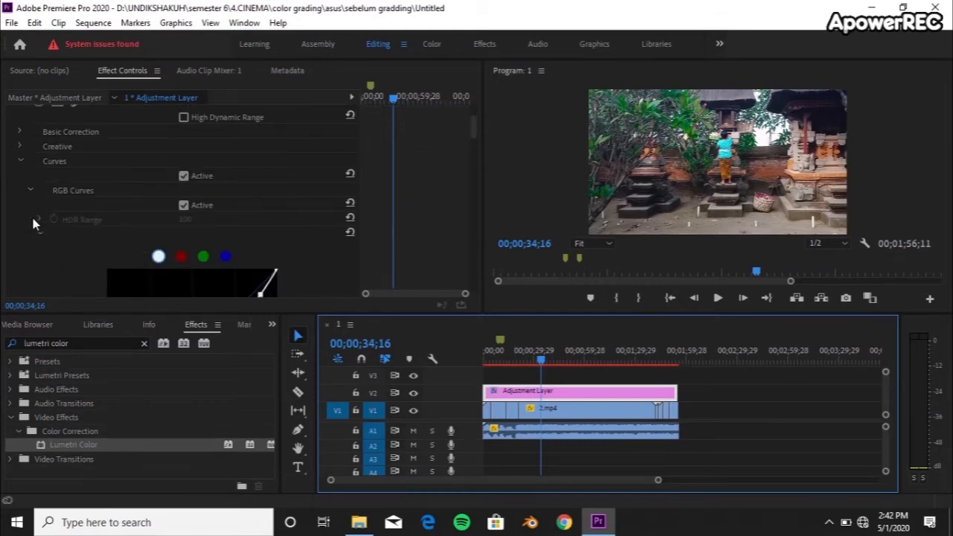
pyautogui.click(20, 160)
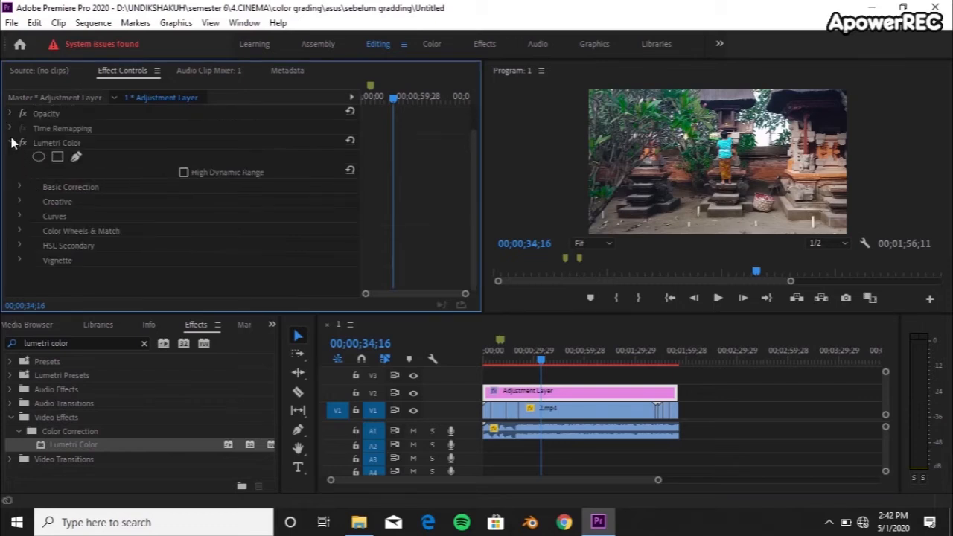
pyautogui.click(20, 189)
pyautogui.scroll(-5, 77, 193)
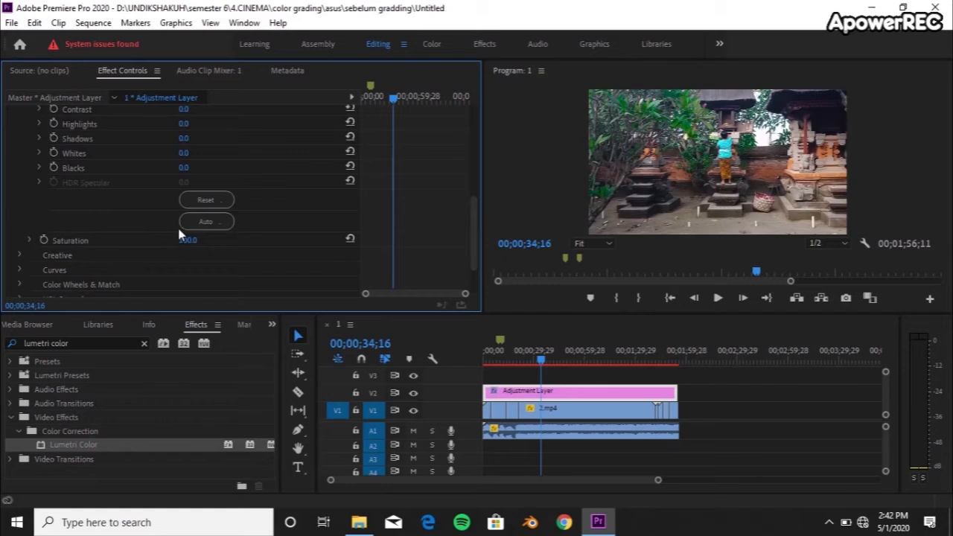
# - Set the adjustment layer's Contrast to 9 and Highlights to -73 in Basic Correction
pyautogui.scroll(2, 176, 224)
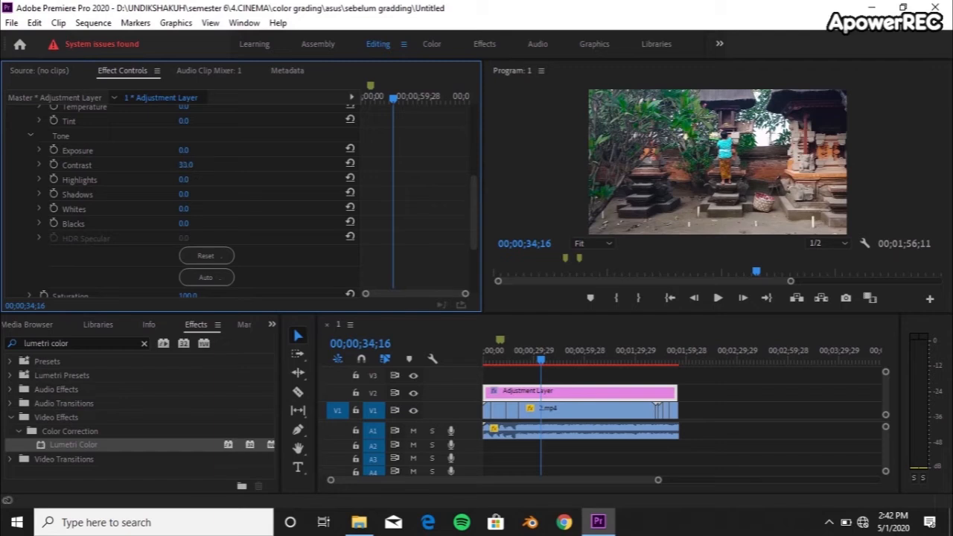
pyautogui.moveTo(185, 166); pyautogui.dragTo(186, 165)
pyautogui.moveTo(186, 179); pyautogui.dragTo(177, 180)
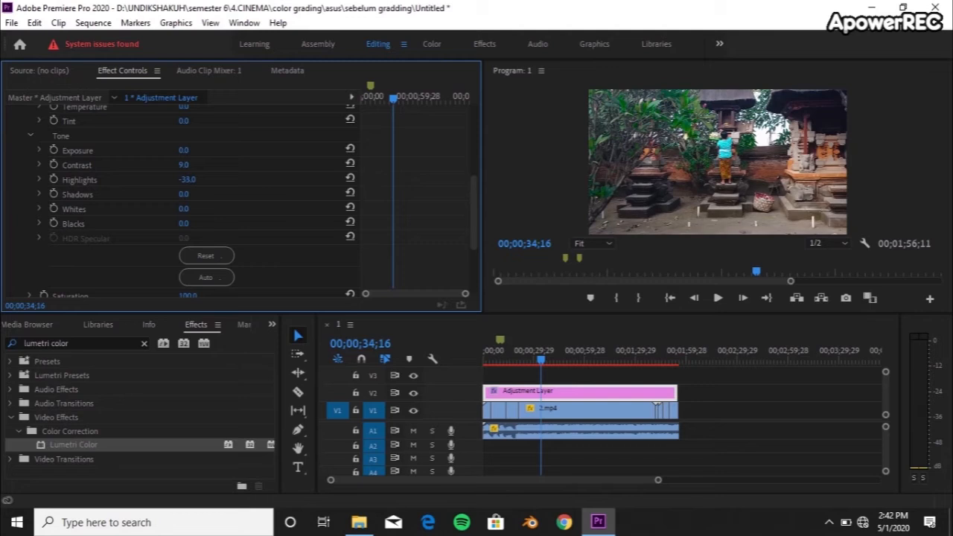
pyautogui.moveTo(186, 179)
pyautogui.mouseDown()
pyautogui.moveTo(174, 180)
pyautogui.moveTo(189, 180)
pyautogui.mouseUp()
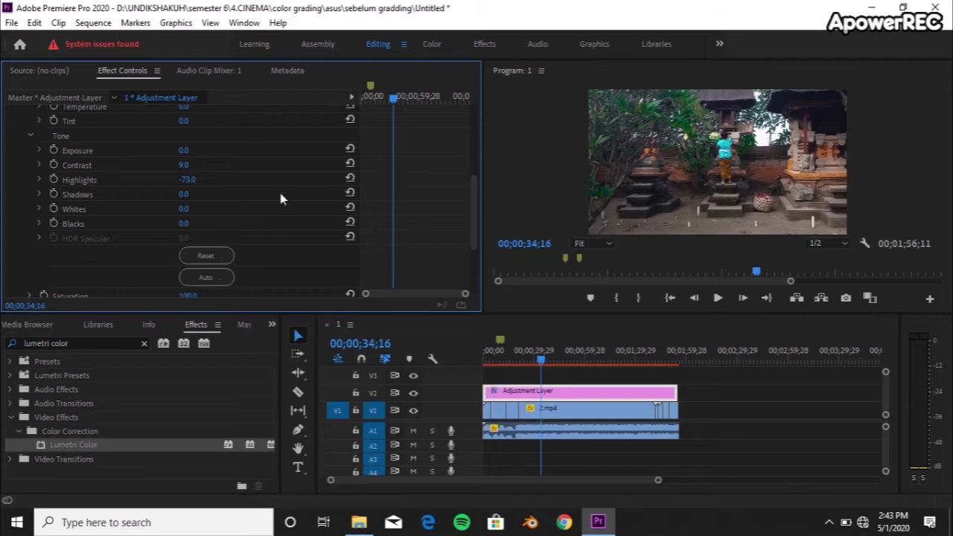
# - Set the adjustment layer's Shadows to -23 in Basic Correction
pyautogui.moveTo(184, 194)
pyautogui.mouseDown()
pyautogui.moveTo(174, 193)
pyautogui.moveTo(193, 193)
pyautogui.mouseUp()
pyautogui.moveTo(188, 193); pyautogui.dragTo(186, 193)
pyautogui.click(188, 193)
pyautogui.press('Return')
pyautogui.click(188, 193)
pyautogui.press('Return')
pyautogui.click(187, 193)
pyautogui.press('Return')
# - Set the adjustment layer's Whites to -86 and Blacks to -6 in Basic Correction
pyautogui.scroll(-3, 234, 202)
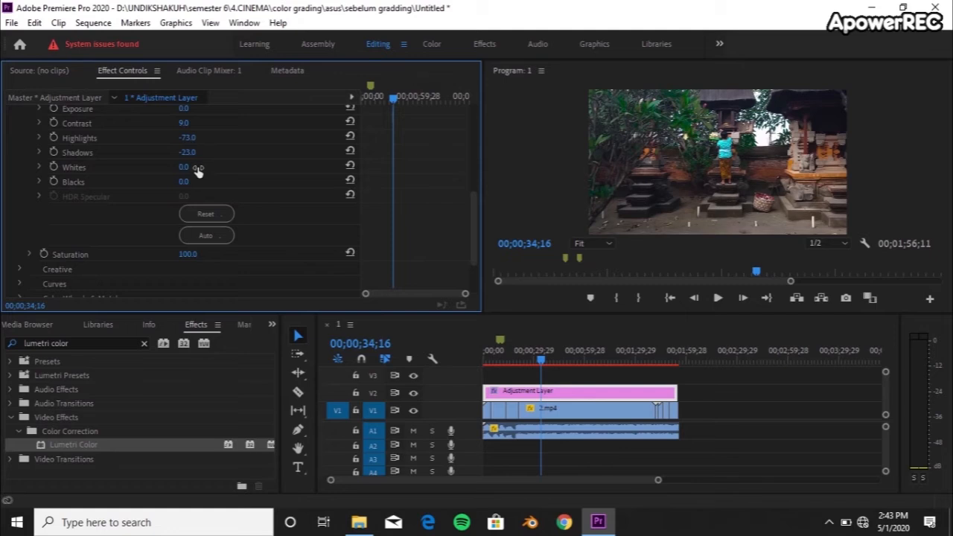
pyautogui.moveTo(198, 169); pyautogui.dragTo(160, 169)
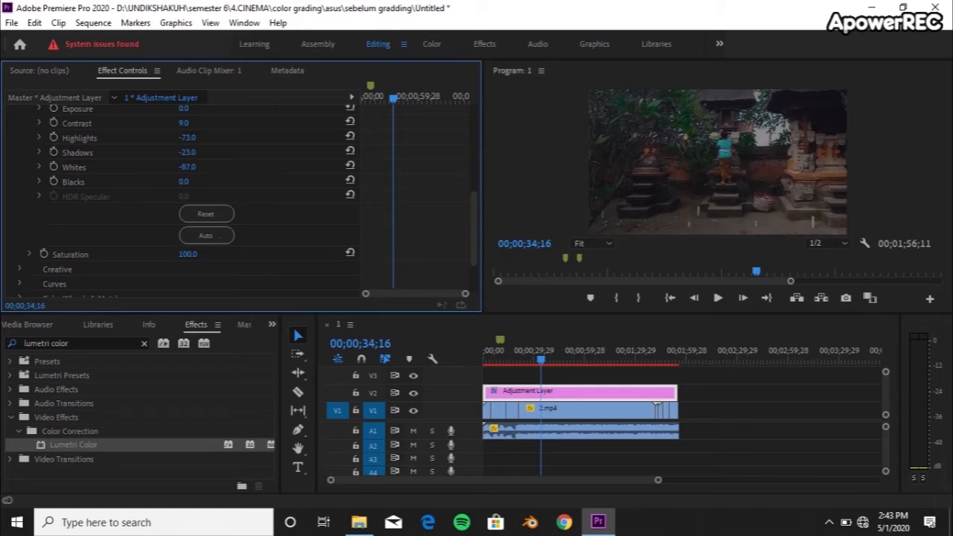
pyautogui.moveTo(205, 171); pyautogui.dragTo(204, 170)
pyautogui.moveTo(201, 182); pyautogui.dragTo(201, 183)
# - Move the playhead to 00;00;29;05 and set the Basic Correction Saturation to 91
pyautogui.scroll(-2, 270, 227)
pyautogui.moveTo(540, 370); pyautogui.dragTo(520, 370)
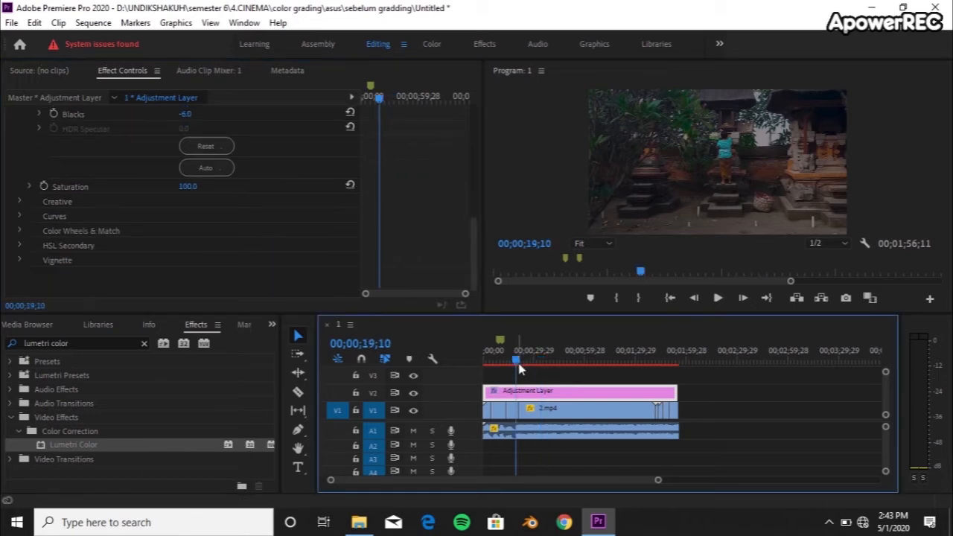
pyautogui.click(533, 365)
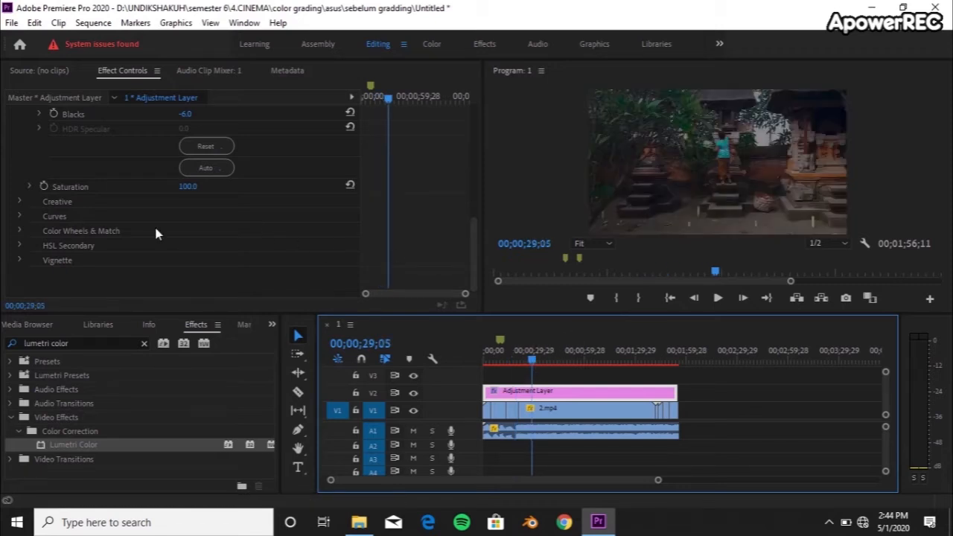
pyautogui.click(190, 187)
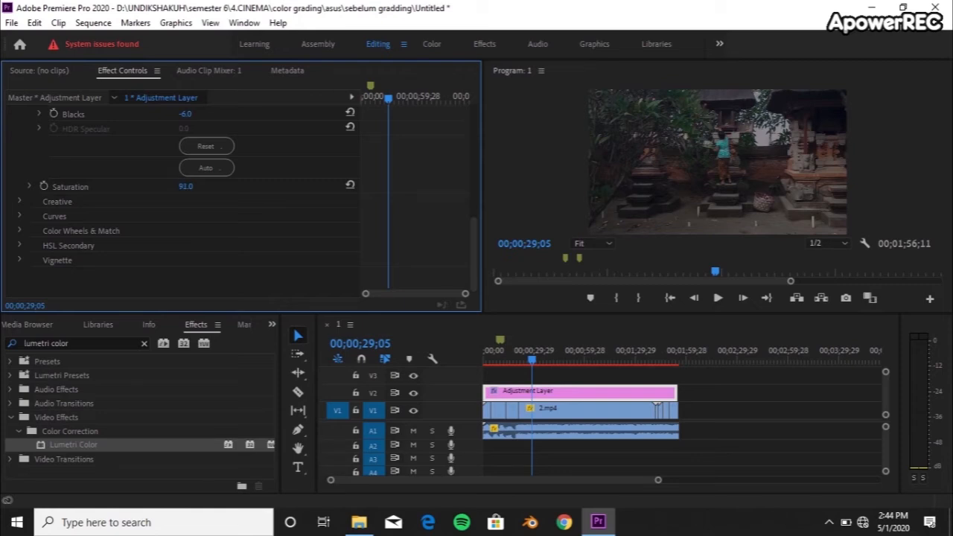
# - Expand the Lumetri Curves settings and slightly lower the orange point on the Hue vs Sat curve
pyautogui.click(60, 221)
pyautogui.scroll(-5, 62, 234)
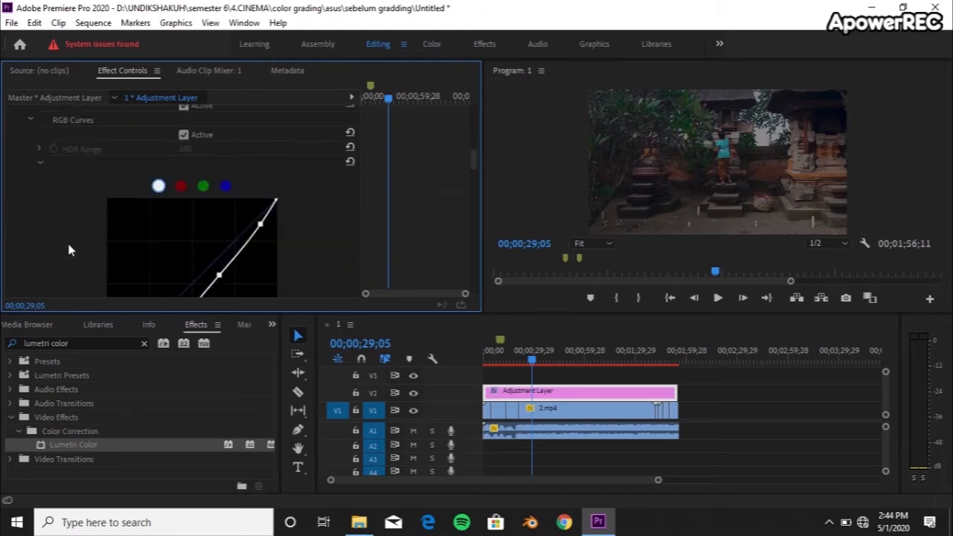
pyautogui.scroll(-4, 67, 246)
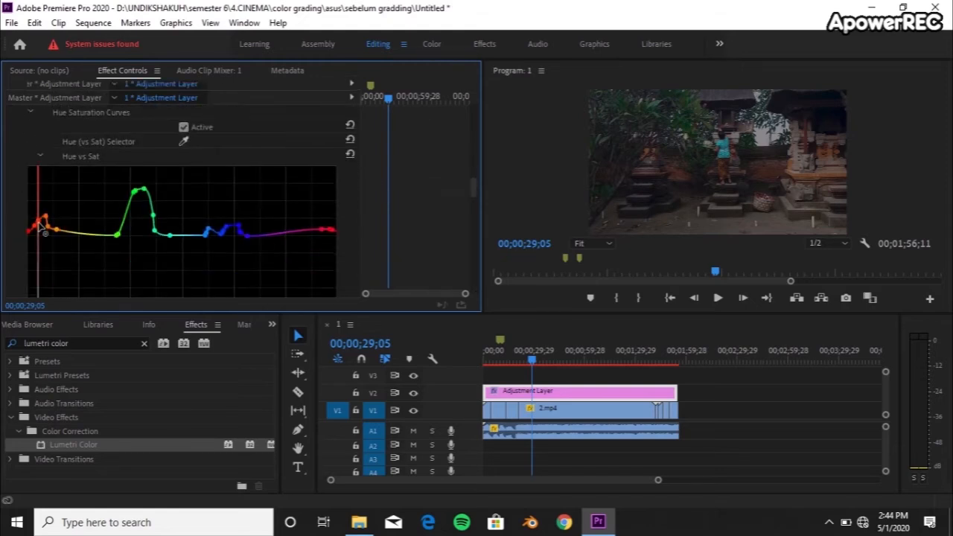
pyautogui.moveTo(44, 218); pyautogui.dragTo(46, 223)
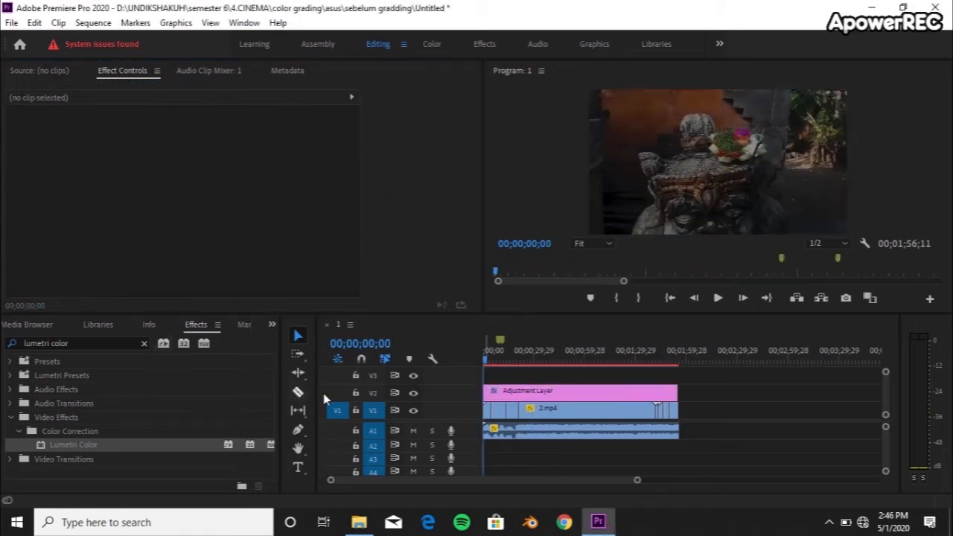
# - Try splitting the adjustment layer near the five-second mark with the Razor tool, and undo the cuts
pyautogui.click(298, 392)
pyautogui.click(495, 395)
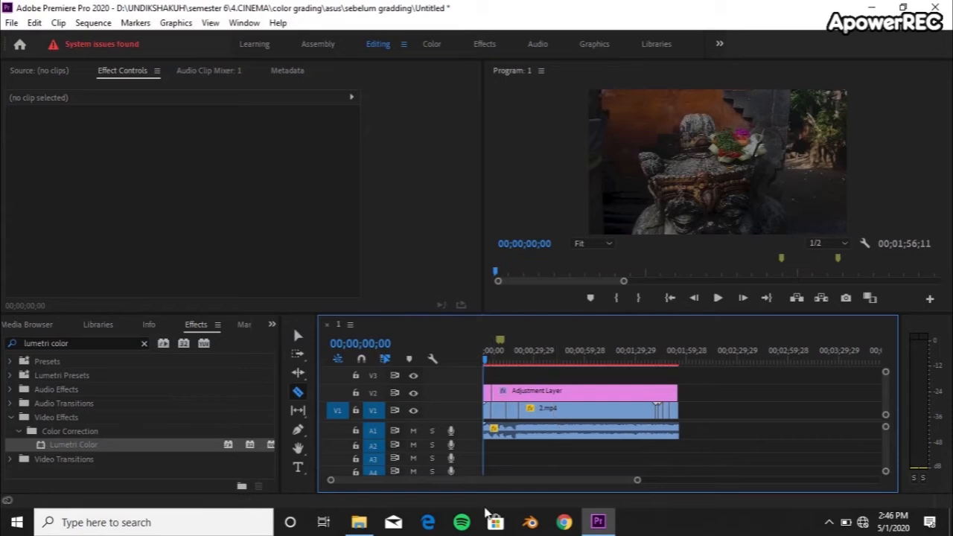
pyautogui.click(491, 356)
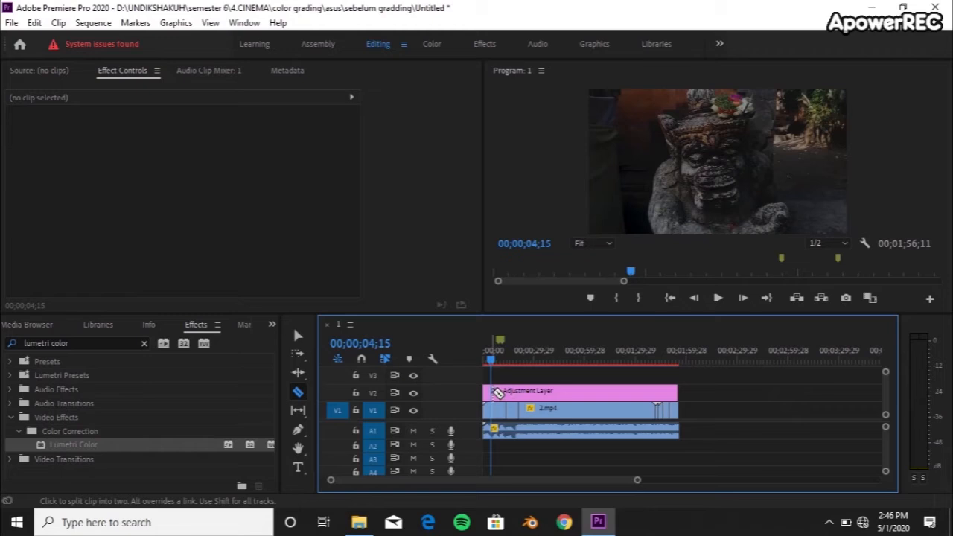
pyautogui.click(493, 358)
pyautogui.hotkey('ctrl', 'z')
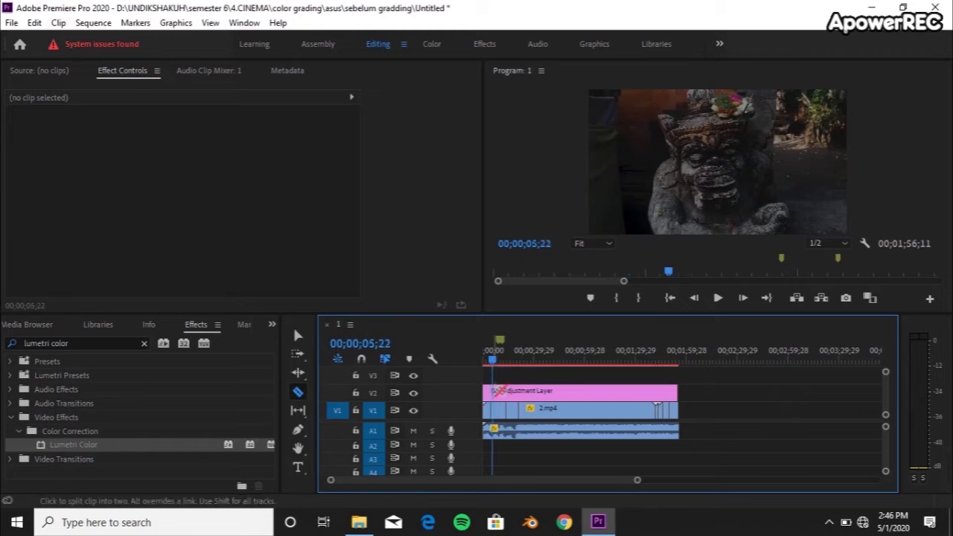
pyautogui.click(495, 393)
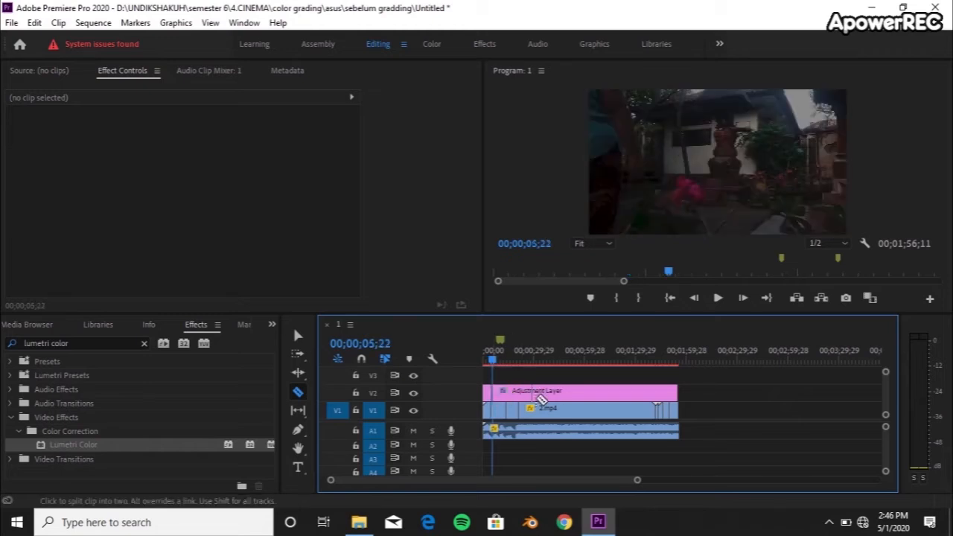
pyautogui.click(497, 363)
pyautogui.moveTo(497, 364); pyautogui.dragTo(493, 362)
pyautogui.hotkey('ctrl', 'z')
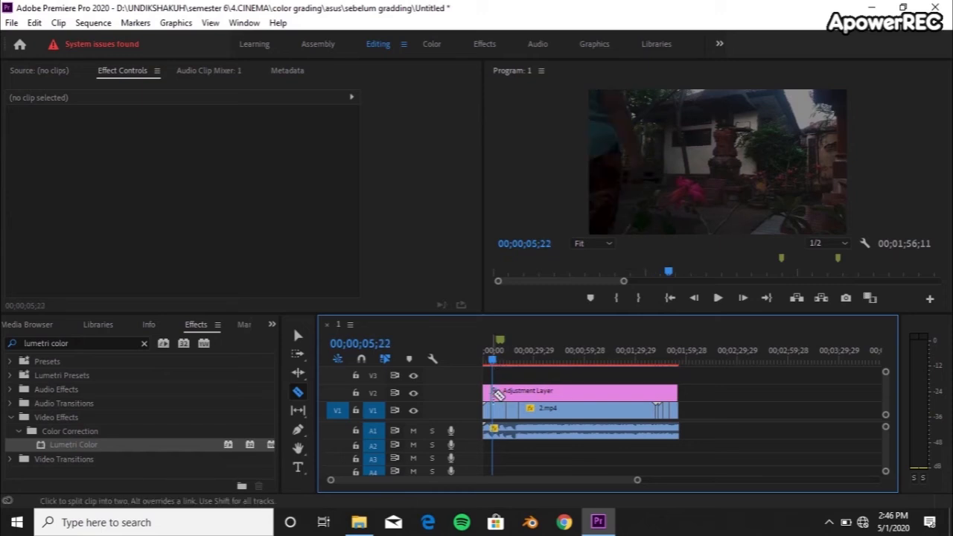
# - Split the adjustment layer where the second shot begins and move the playhead to 00;00;05;10
pyautogui.click(497, 394)
pyautogui.click(499, 363)
pyautogui.moveTo(499, 363); pyautogui.dragTo(493, 363)
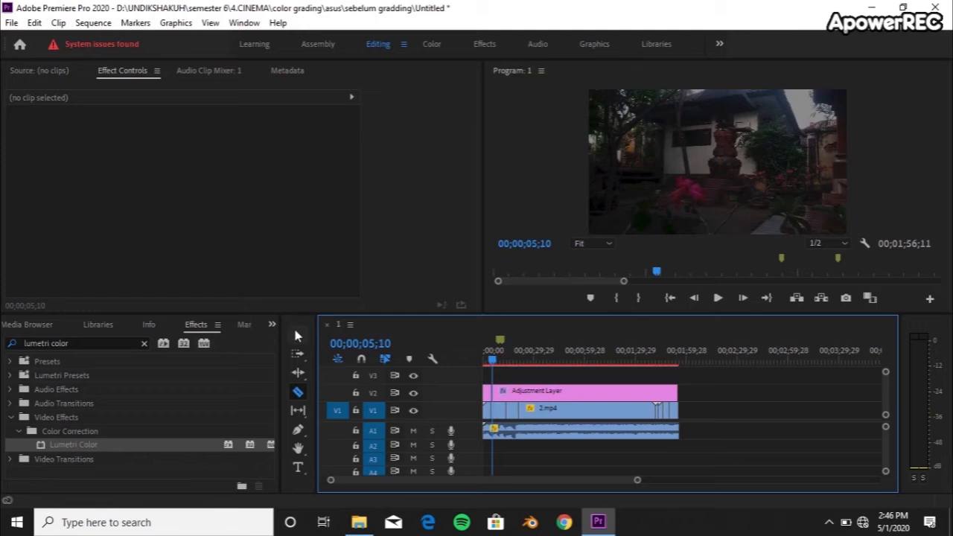
# - Select the short first segment of the adjustment layer and look through its Input LUT setting without changing it
pyautogui.click(298, 336)
pyautogui.click(494, 394)
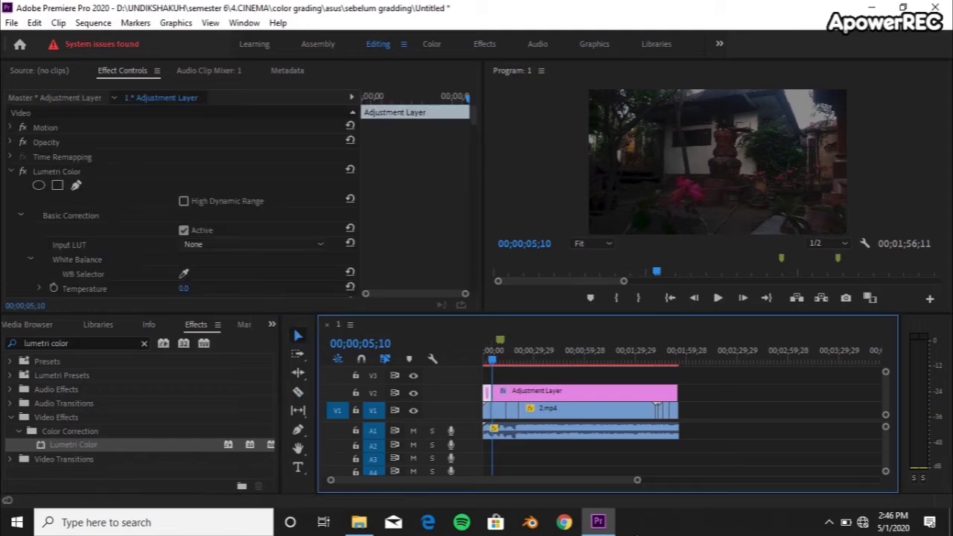
pyautogui.click(195, 244)
pyautogui.click(249, 261)
pyautogui.click(256, 251)
pyautogui.click(258, 257)
# - Set the Shadows of the first adjustment layer segment to 16
pyautogui.scroll(-5, 404, 227)
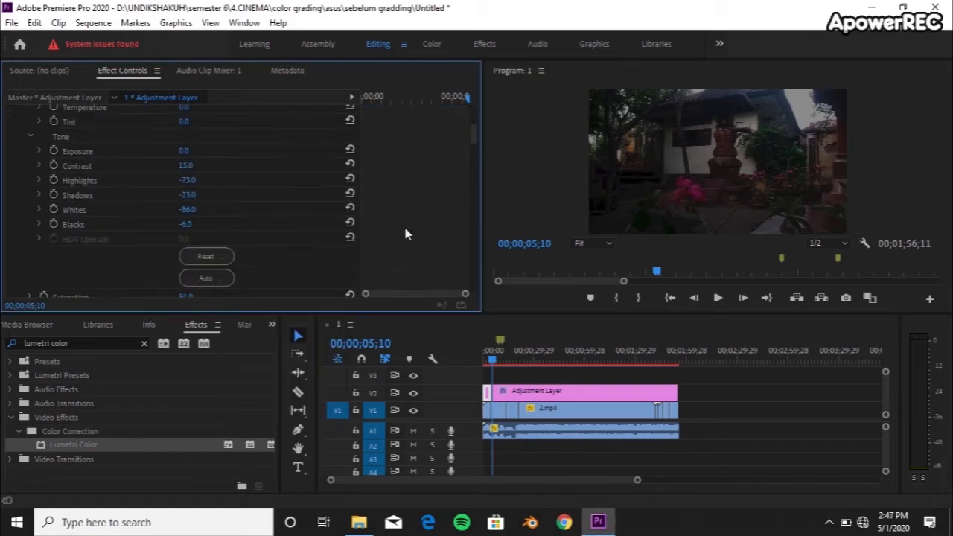
pyautogui.click(194, 196)
pyautogui.click(221, 208)
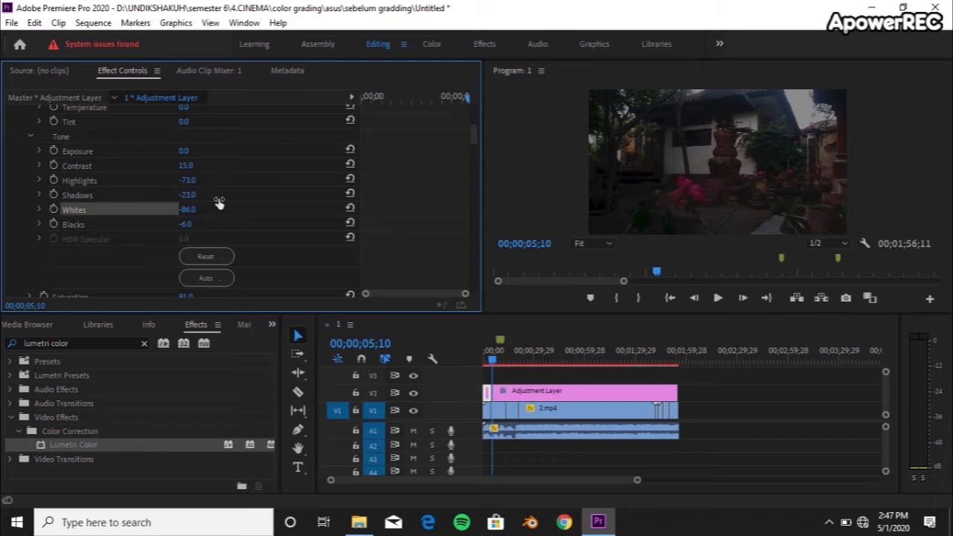
pyautogui.moveTo(188, 195); pyautogui.dragTo(207, 195)
pyautogui.moveTo(207, 195); pyautogui.dragTo(204, 197)
# - Move the playhead to 00;00;00;24, and set the first segment's Whites to -35 and Blacks to 144
pyautogui.click(486, 363)
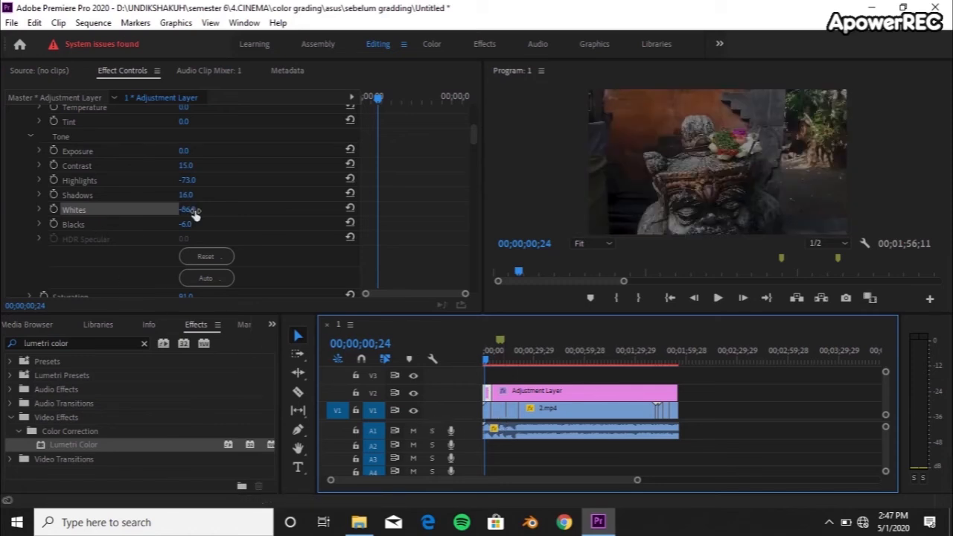
pyautogui.moveTo(192, 211); pyautogui.dragTo(235, 211)
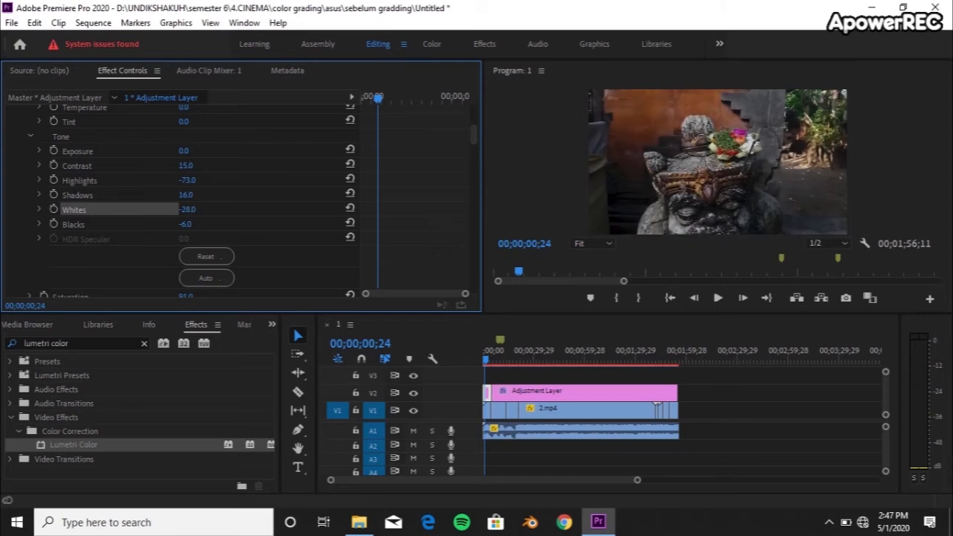
pyautogui.click(201, 212)
pyautogui.click(204, 213)
pyautogui.click(207, 219)
pyautogui.moveTo(189, 210); pyautogui.dragTo(166, 210)
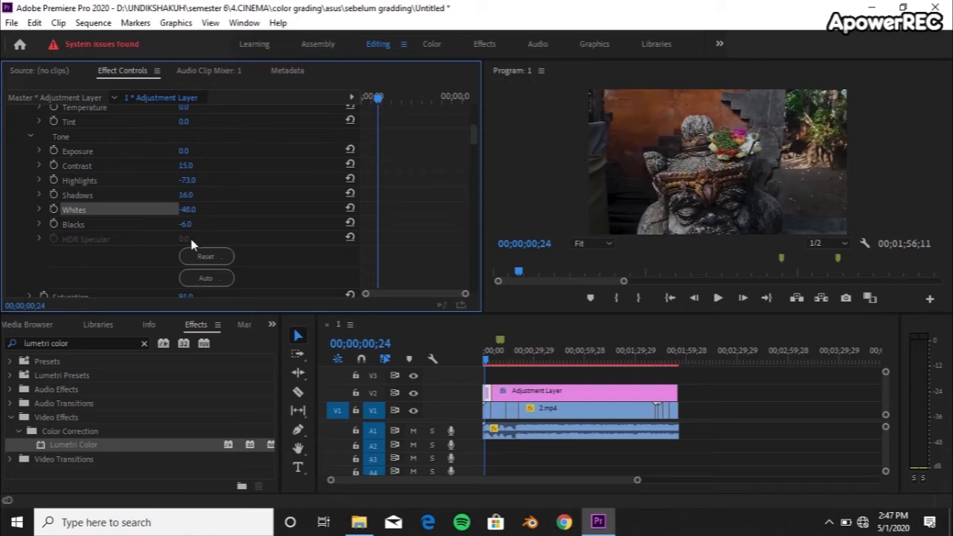
pyautogui.moveTo(192, 226); pyautogui.dragTo(287, 226)
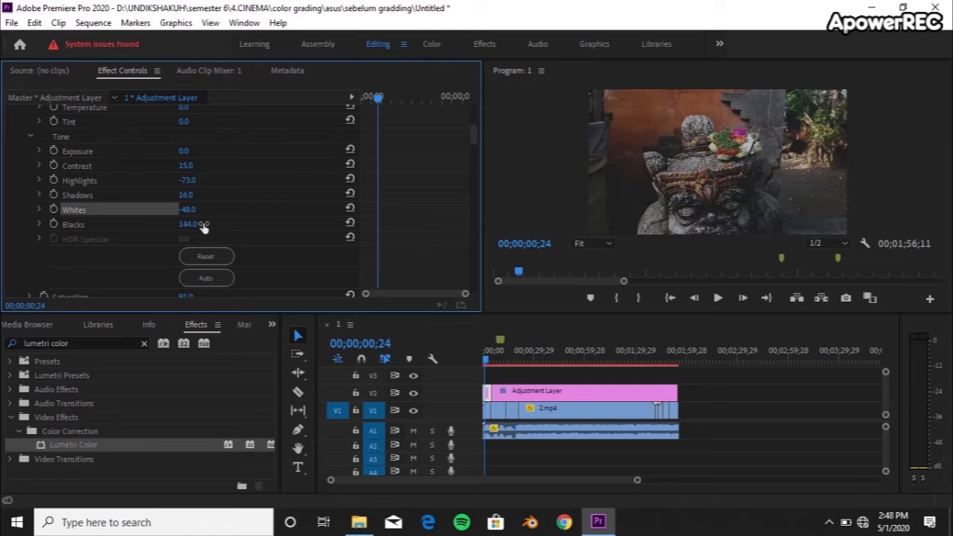
pyautogui.moveTo(202, 212); pyautogui.dragTo(201, 213)
# - Preview the graded opening, mute audio track A1 and return the playhead to 00;00;00;00
pyautogui.press('space')
pyautogui.click(413, 431)
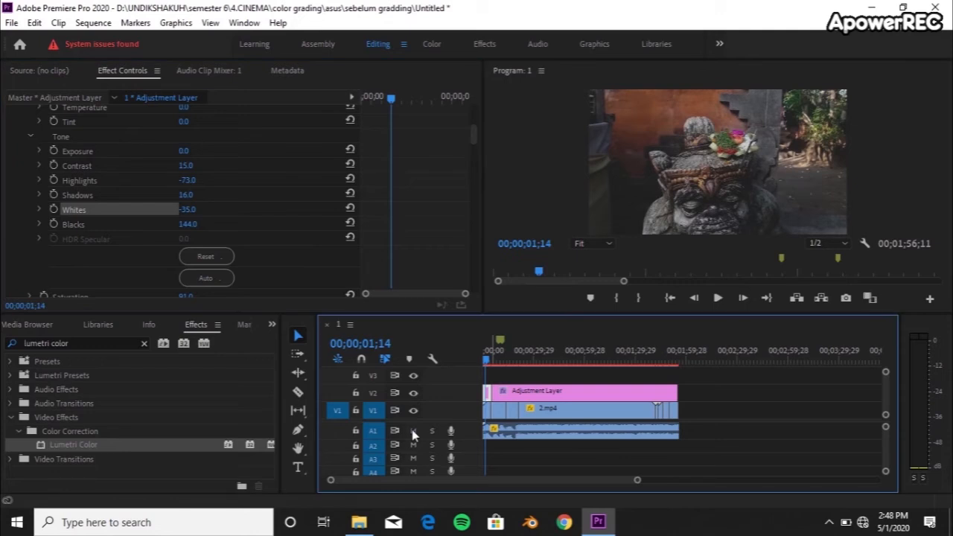
pyautogui.moveTo(489, 359); pyautogui.dragTo(463, 351)
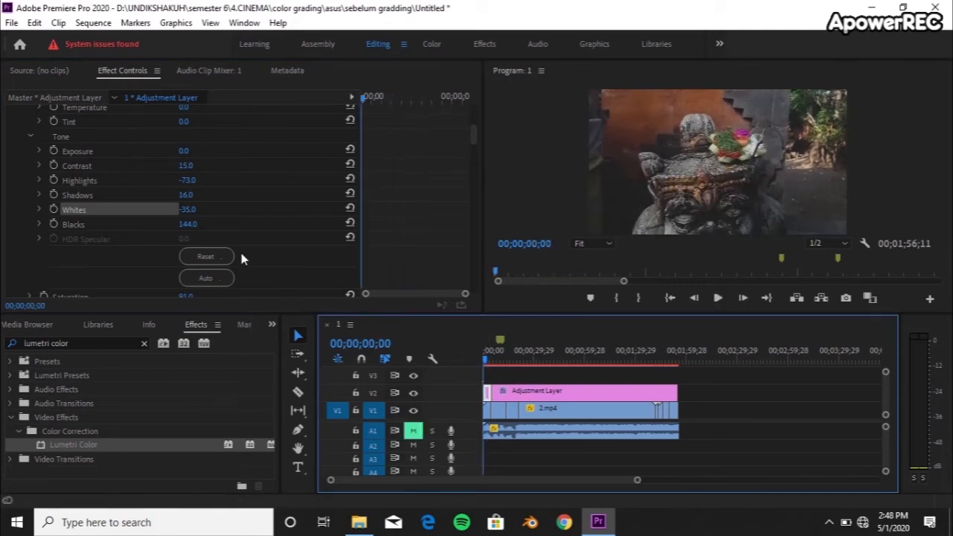
# - Slightly raise the orange point on the first segment's Hue vs Sat curve
pyautogui.scroll(-10, 262, 214)
pyautogui.scroll(-6, 240, 218)
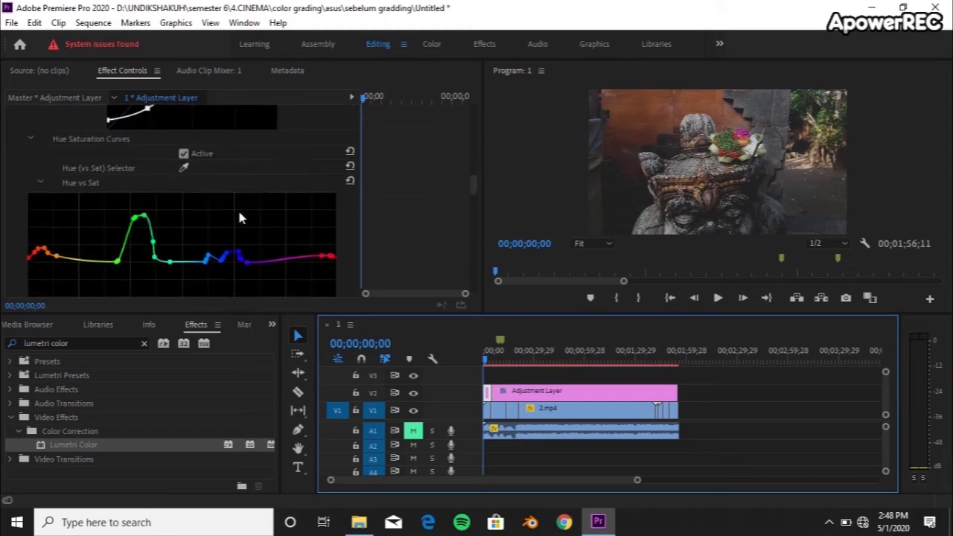
pyautogui.scroll(3, 178, 151)
pyautogui.click(183, 168)
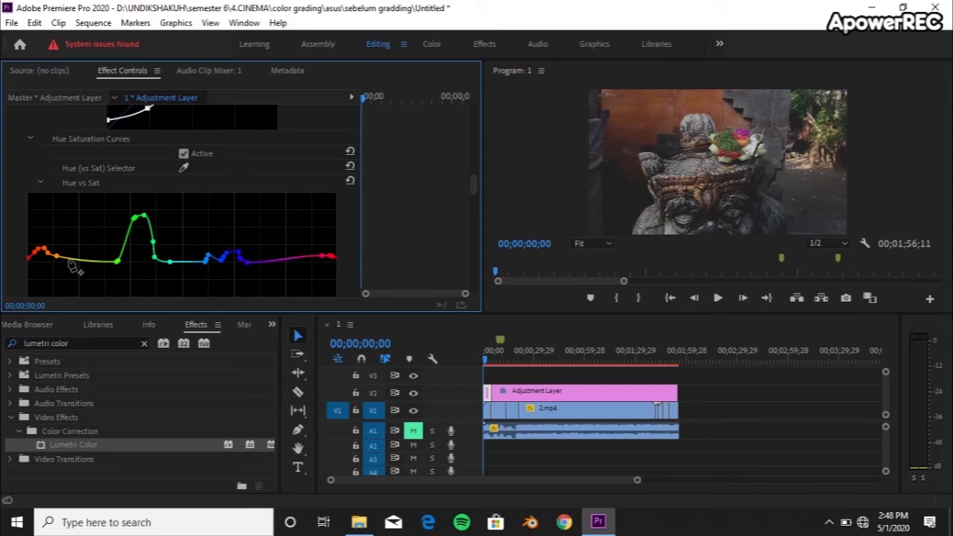
pyautogui.moveTo(45, 249); pyautogui.dragTo(44, 242)
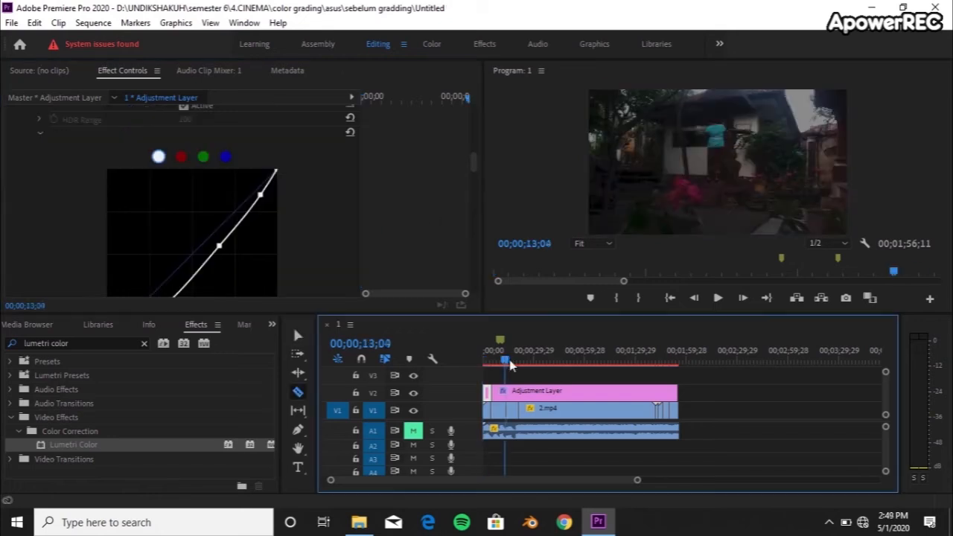
# - Move the playhead to 00;00;14;12 and split the adjustment layer there
pyautogui.moveTo(510, 360); pyautogui.dragTo(511, 362)
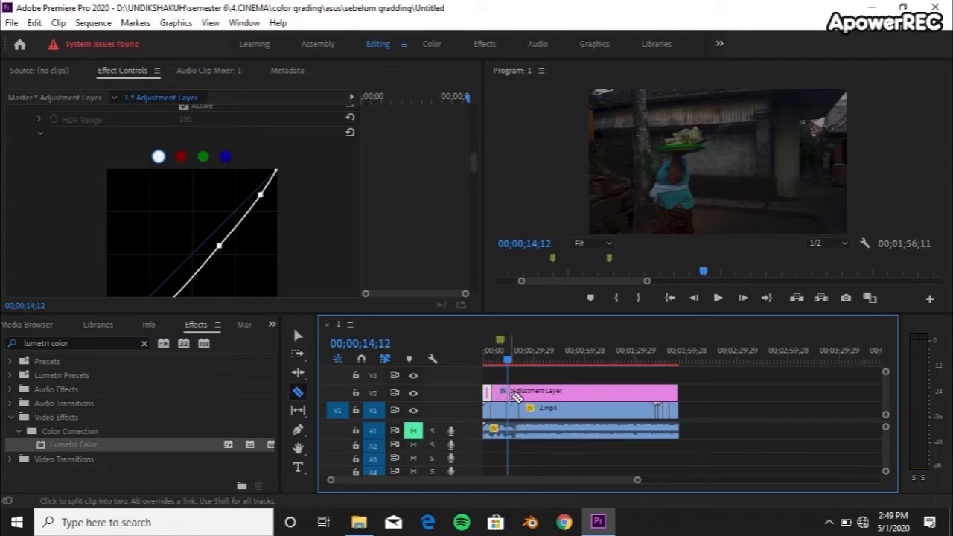
pyautogui.click(509, 392)
pyautogui.press('v')
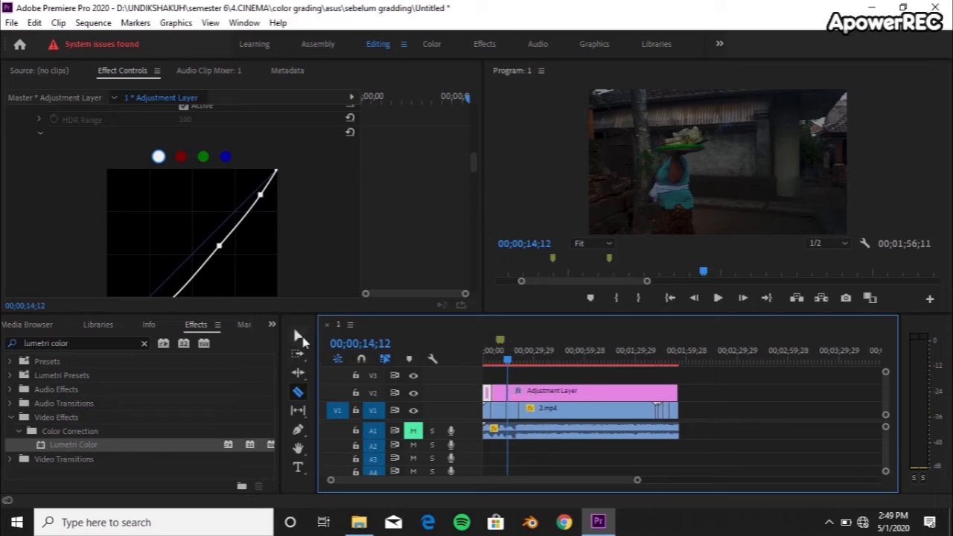
# - Select the second adjustment layer segment and set its Lumetri Shadows to 15
pyautogui.moveTo(509, 362); pyautogui.dragTo(514, 361)
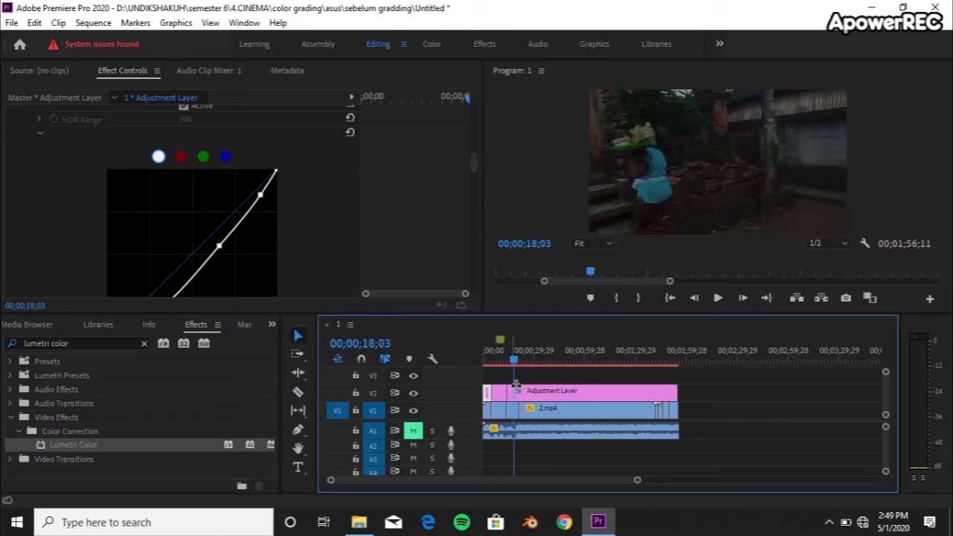
pyautogui.click(500, 392)
pyautogui.scroll(-5, 222, 247)
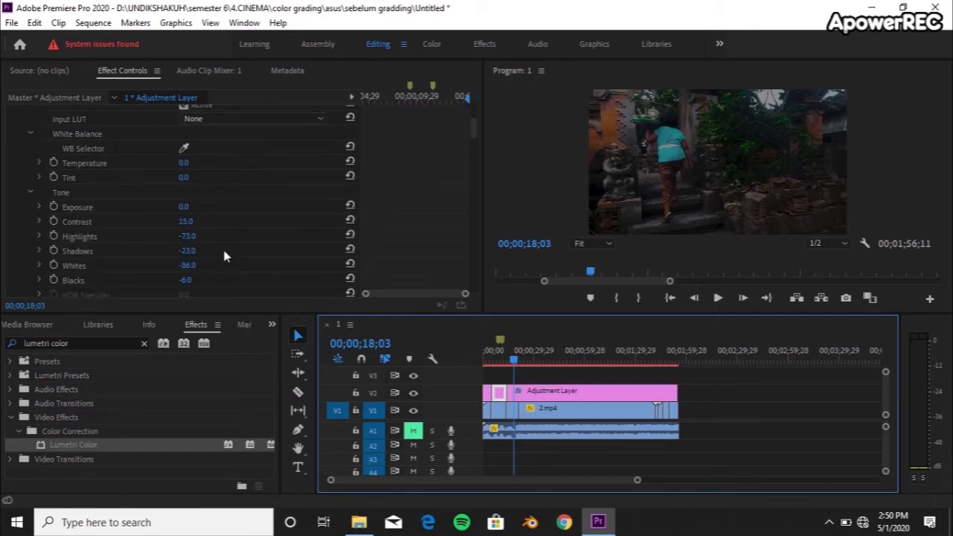
pyautogui.scroll(-2, 223, 232)
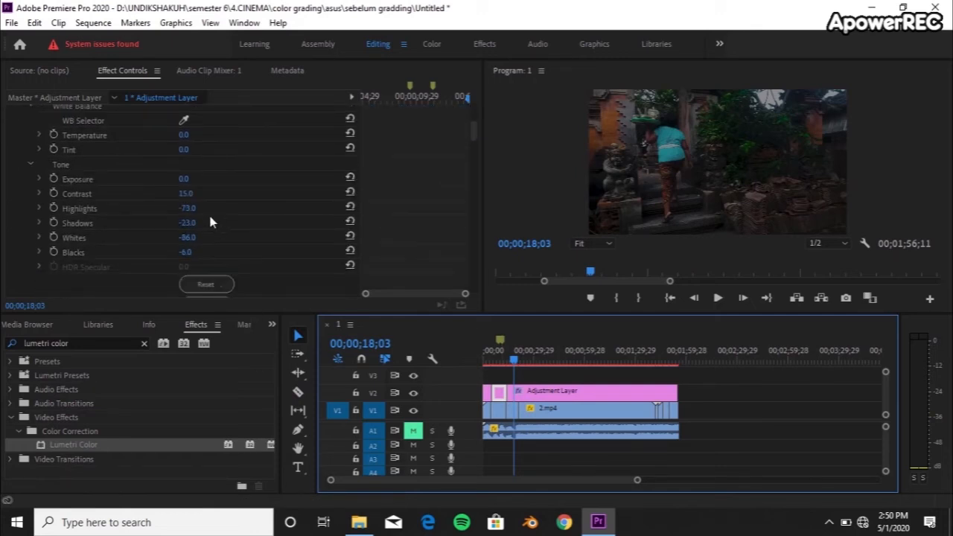
pyautogui.moveTo(186, 222); pyautogui.dragTo(223, 222)
# - Move the playhead to 00;00;11;03, and set the second segment's Whites to -29 and Blacks to 121
pyautogui.click(502, 361)
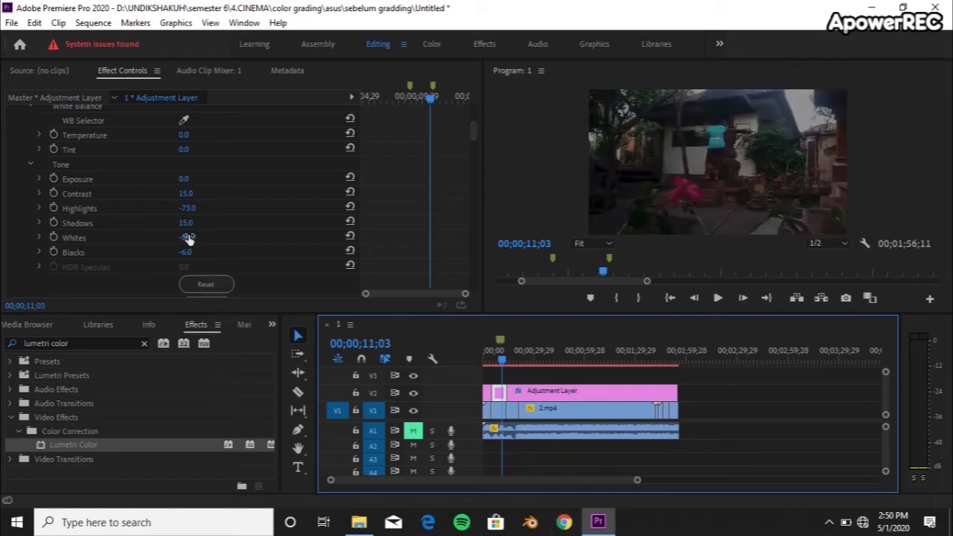
pyautogui.moveTo(189, 239); pyautogui.dragTo(231, 255)
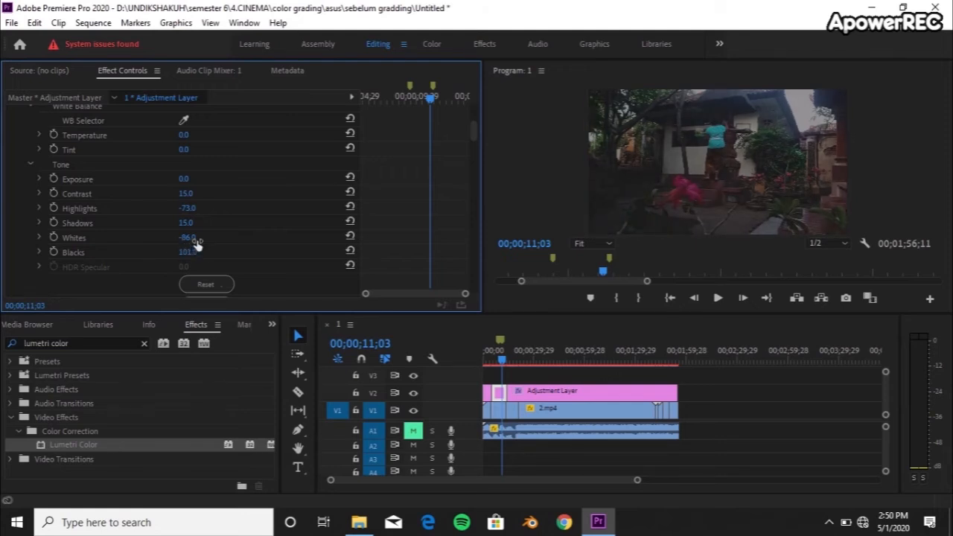
pyautogui.moveTo(196, 246)
pyautogui.mouseDown()
pyautogui.moveTo(222, 245)
pyautogui.moveTo(184, 237)
pyautogui.mouseUp()
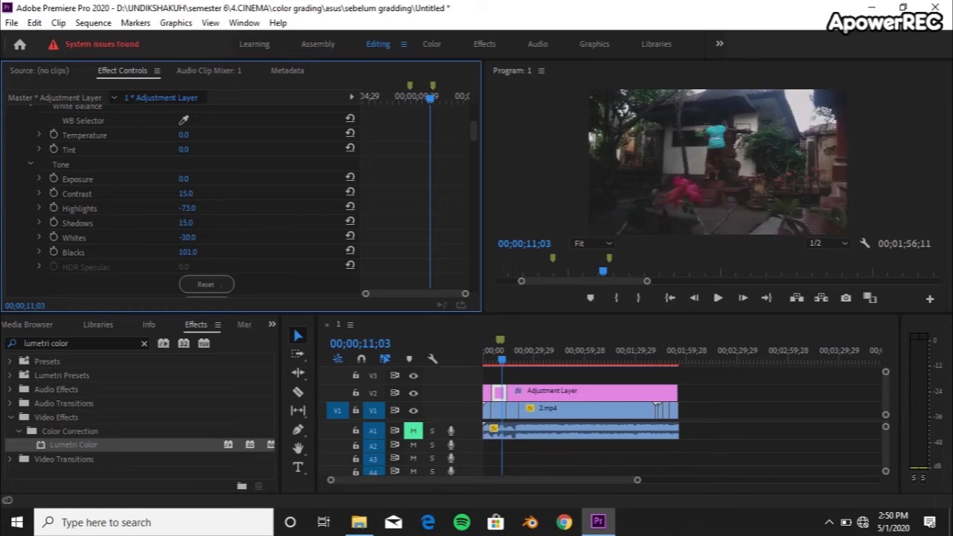
pyautogui.moveTo(187, 237); pyautogui.dragTo(141, 237)
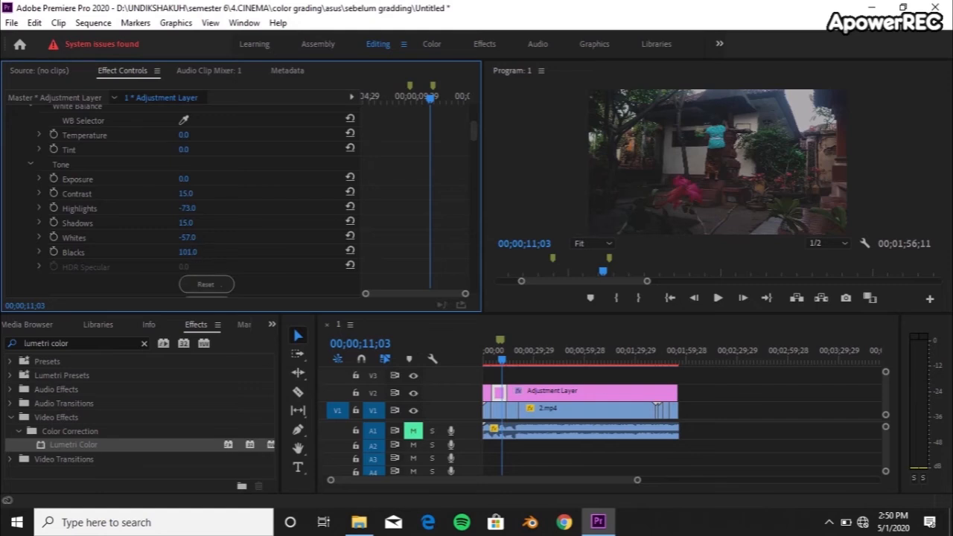
pyautogui.moveTo(188, 237); pyautogui.dragTo(191, 237)
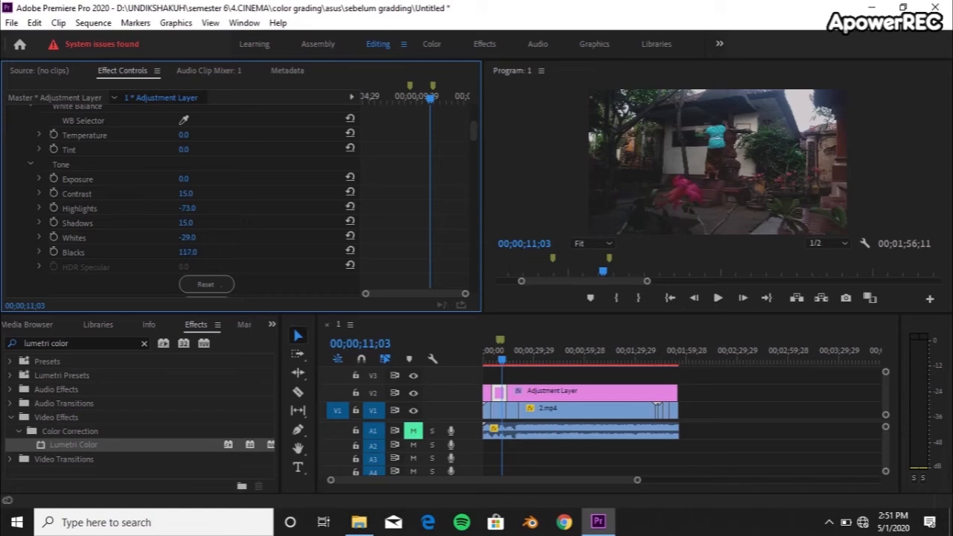
# - Slightly raise the red point at the far end of the second segment's Hue vs Sat curve
pyautogui.scroll(-10, 203, 259)
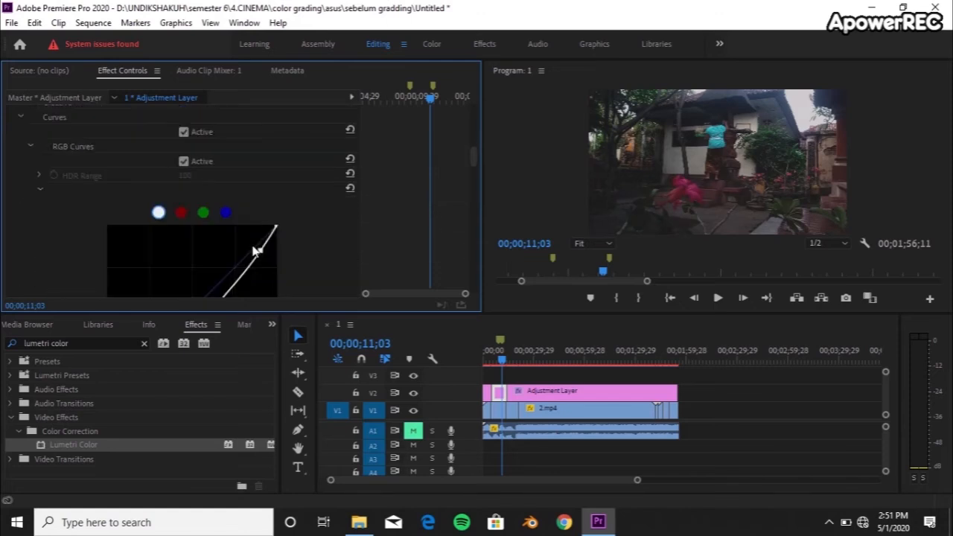
pyautogui.scroll(-4, 246, 249)
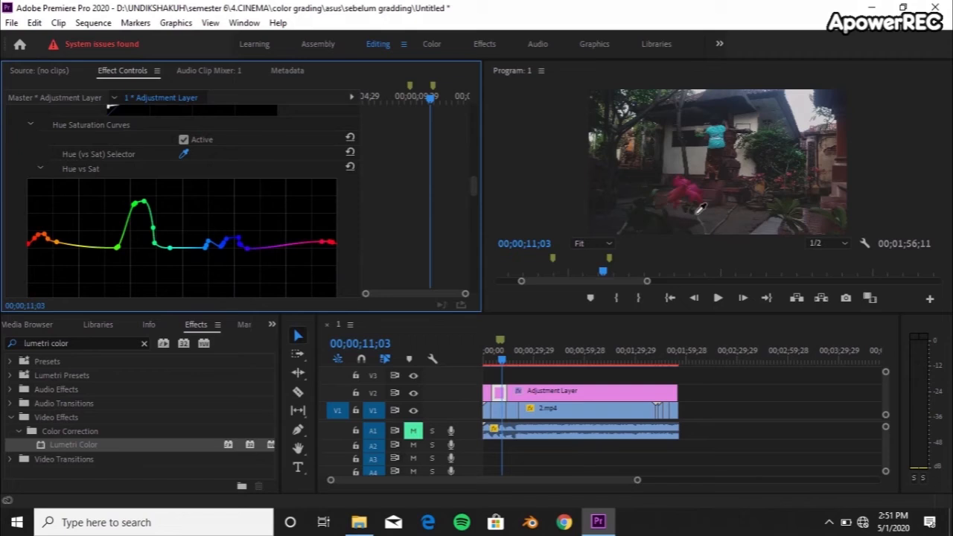
pyautogui.moveTo(332, 242); pyautogui.dragTo(331, 237)
pyautogui.click(336, 241)
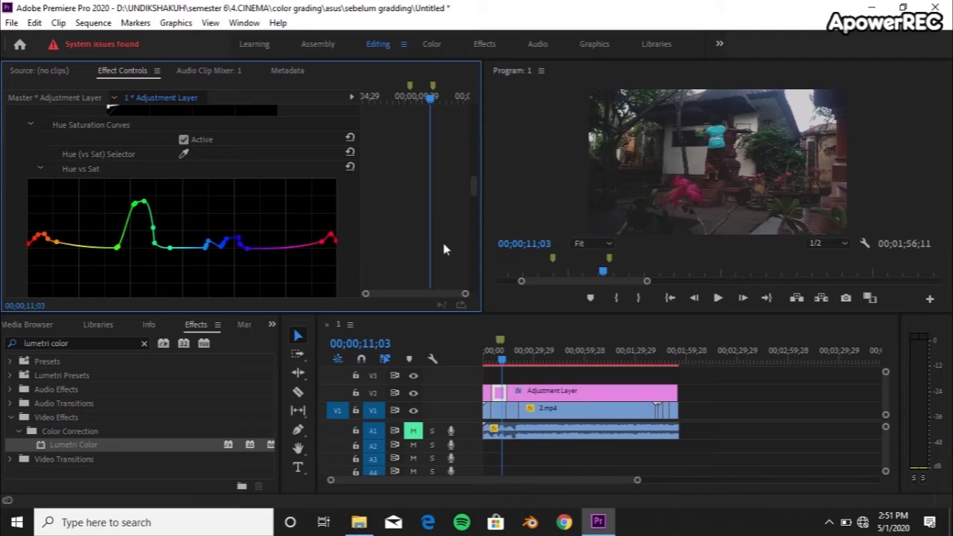
# - Set the second segment's Saturation to 101 and Blacks to 150, and preview the segment from about 00;00;07;00
pyautogui.scroll(5, 424, 207)
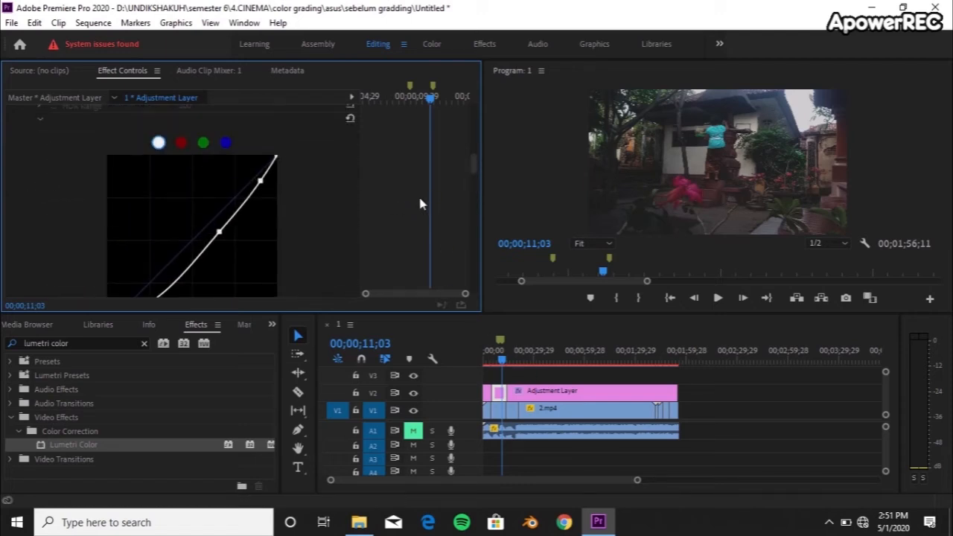
pyautogui.scroll(5, 418, 194)
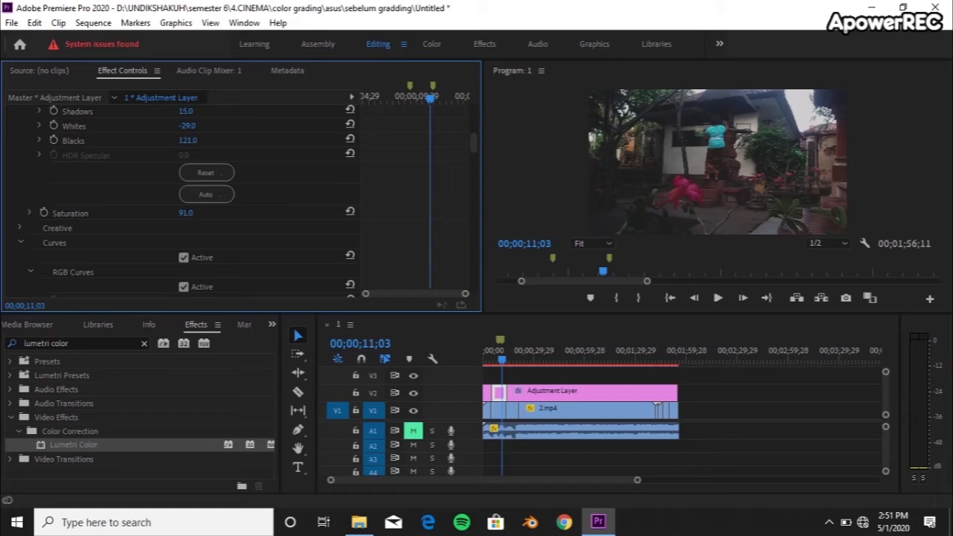
pyautogui.moveTo(186, 213); pyautogui.dragTo(193, 213)
pyautogui.scroll(2, 185, 199)
pyautogui.moveTo(187, 192); pyautogui.dragTo(194, 192)
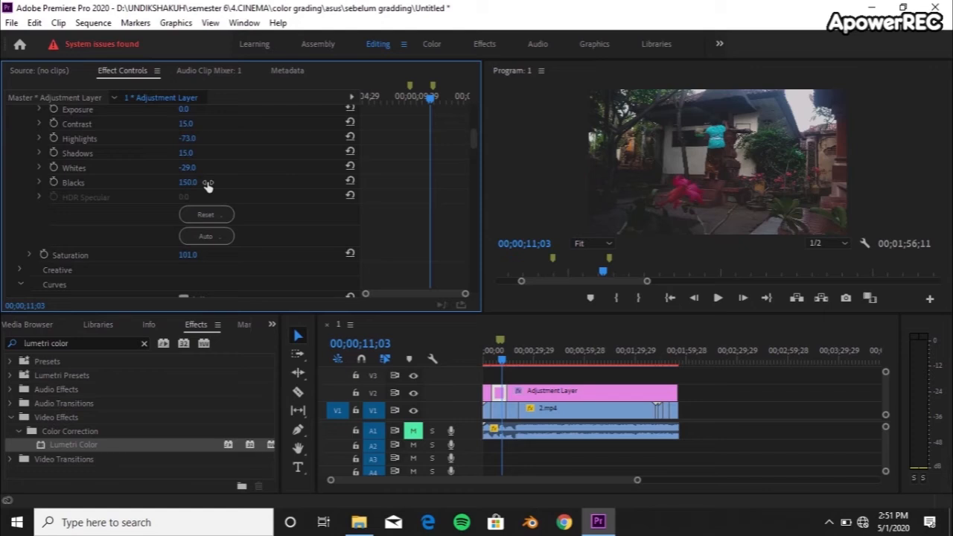
pyautogui.moveTo(500, 359); pyautogui.dragTo(494, 361)
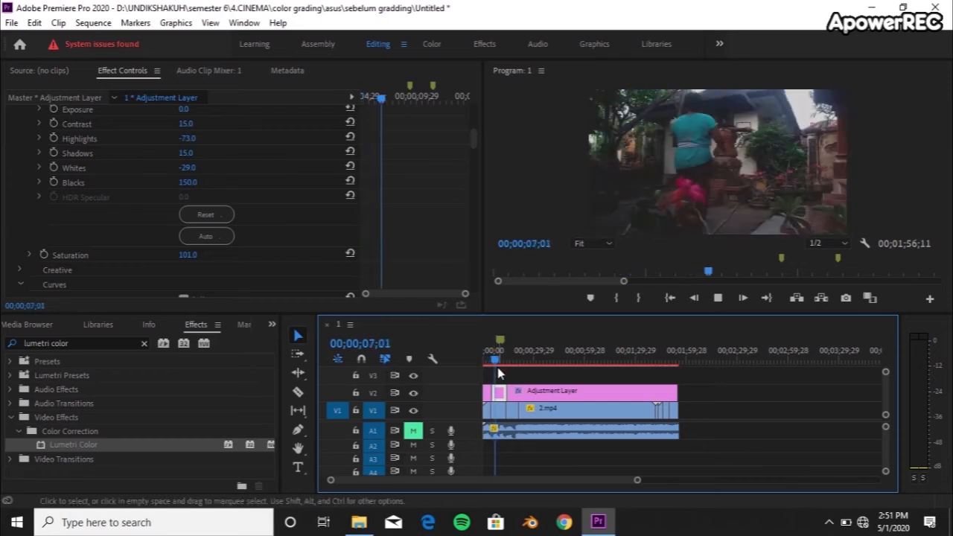
pyautogui.press('space')
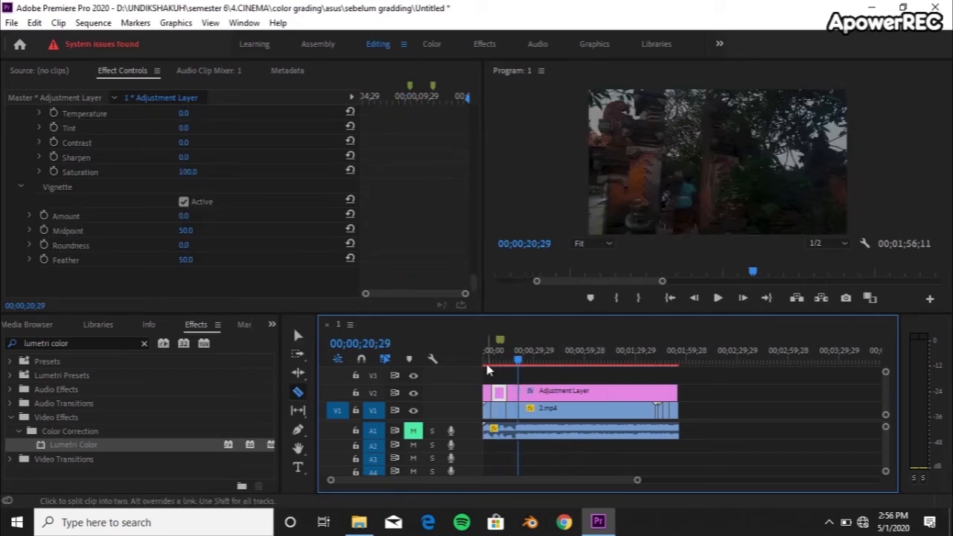
# - Compare the Lumetri tone settings of the third adjustment layer segment with those of the second segment
pyautogui.press('v')
pyautogui.click(512, 362)
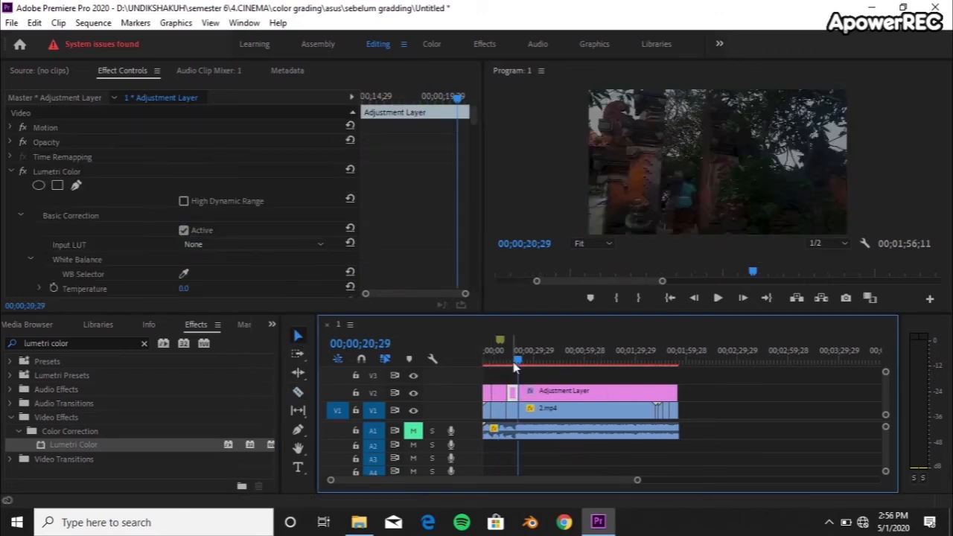
pyautogui.scroll(-3, 436, 167)
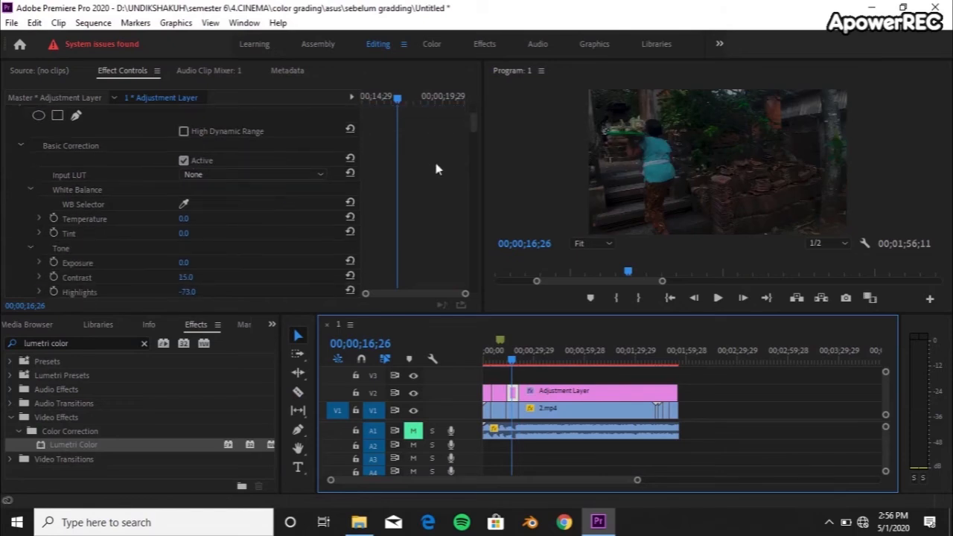
pyautogui.scroll(-1, 256, 221)
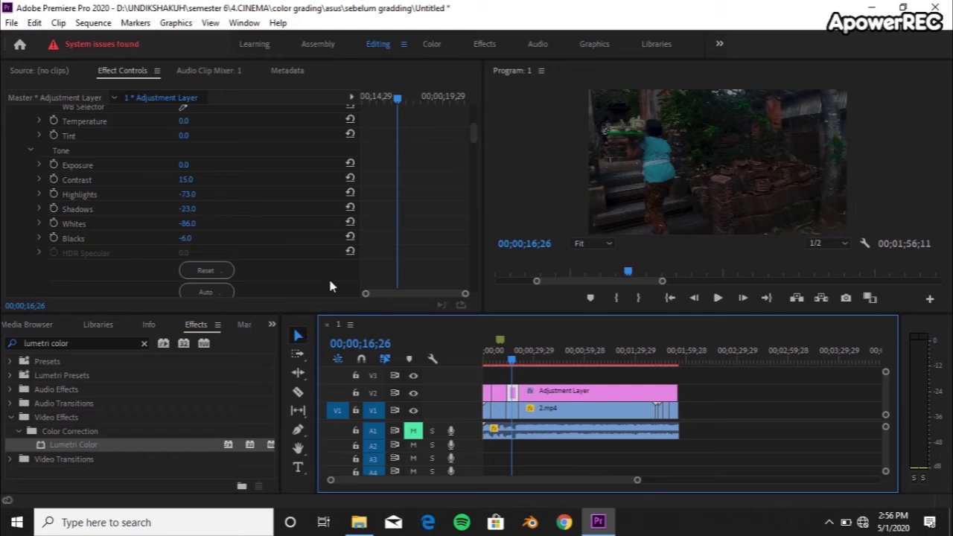
pyautogui.moveTo(512, 361); pyautogui.dragTo(505, 363)
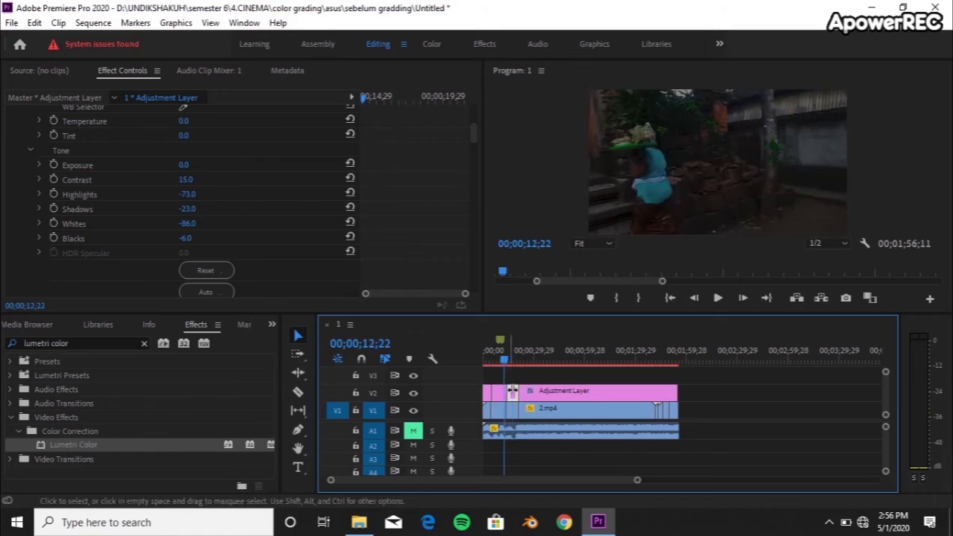
pyautogui.click(508, 401)
pyautogui.click(499, 399)
pyautogui.scroll(-2, 192, 279)
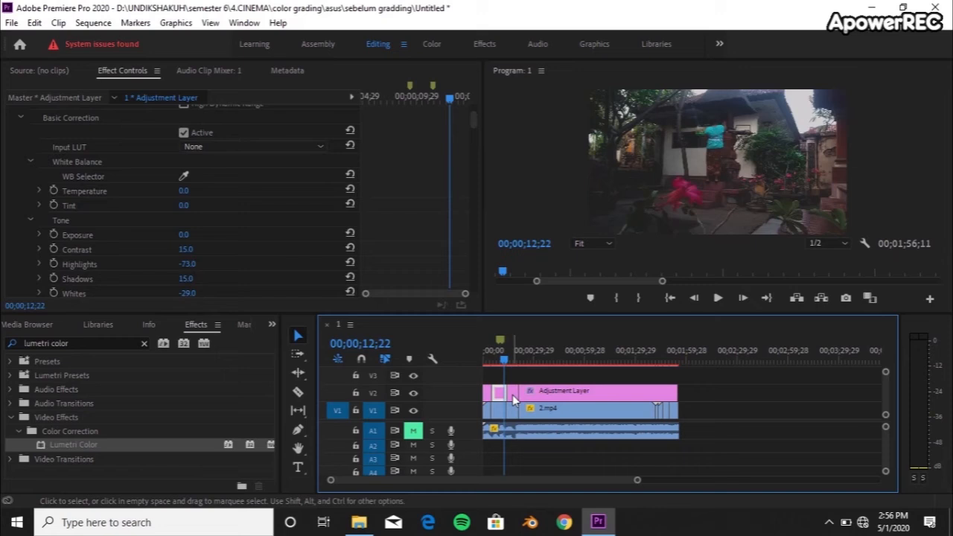
# - Try a Shadows value of 15 on the third adjustment layer segment with the playhead at 00;00;12;22
pyautogui.click(512, 395)
pyautogui.scroll(-4, 330, 277)
pyautogui.click(192, 253)
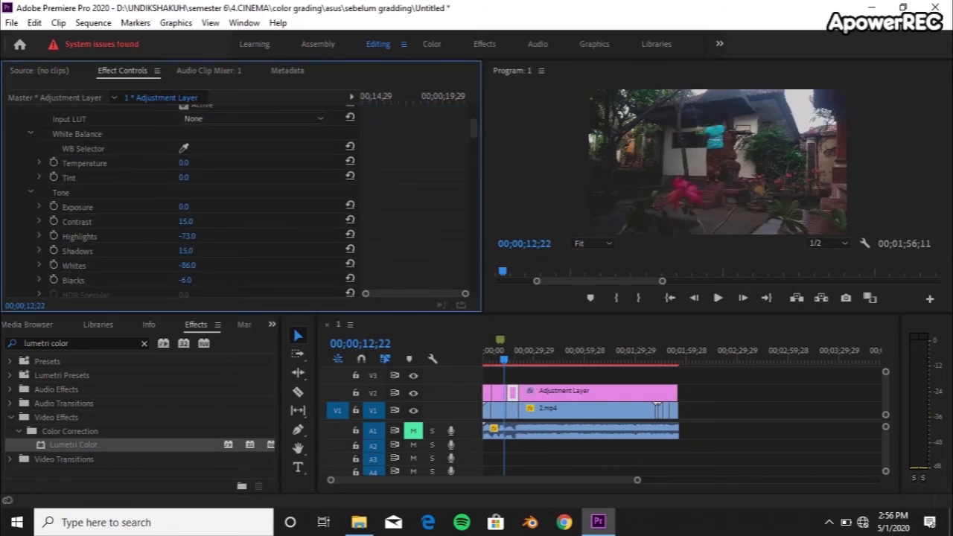
# - Check the first segment's tone values, and set the third segment's Shadows to 15 with the playhead at 00;00;16;26
pyautogui.click(514, 391)
pyautogui.scroll(-6, 208, 186)
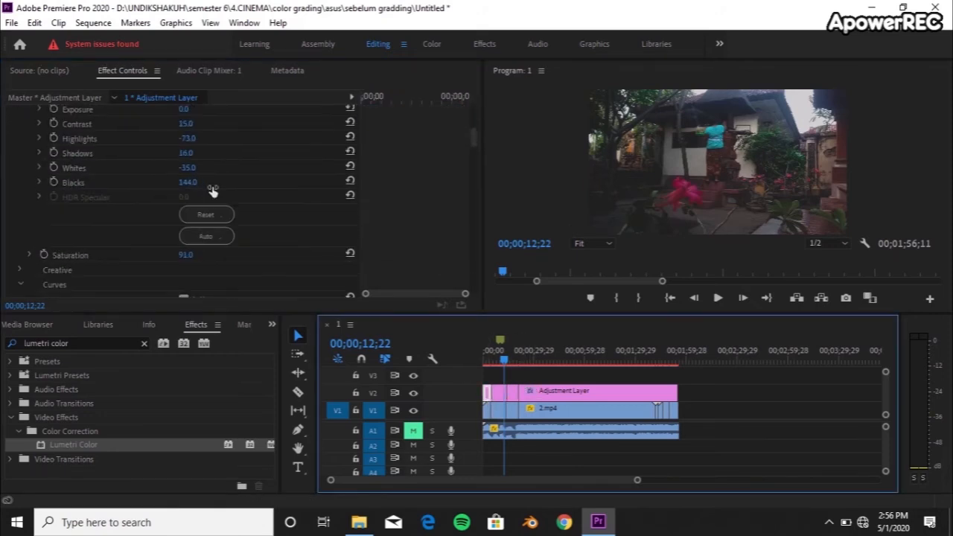
pyautogui.click(516, 393)
pyautogui.click(519, 360)
pyautogui.scroll(-5, 293, 225)
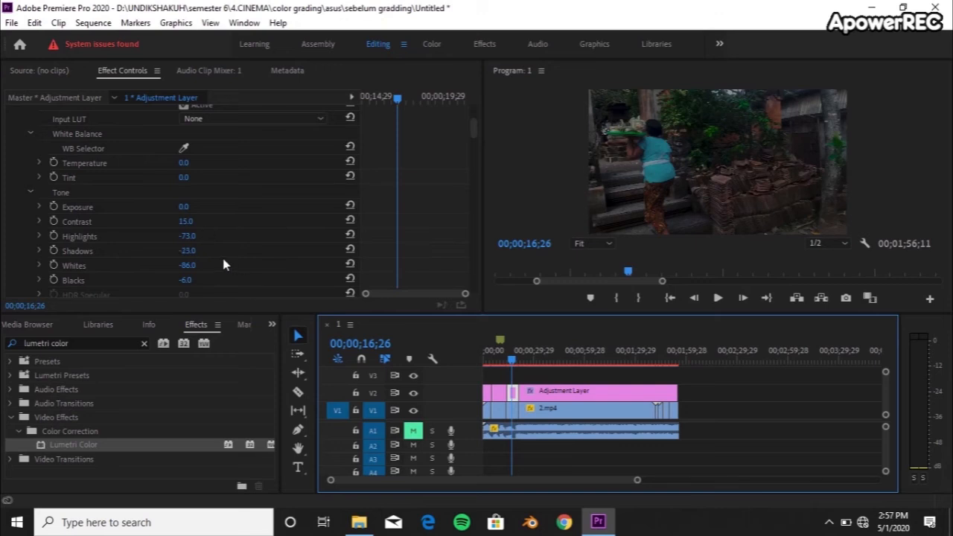
pyautogui.scroll(-1, 219, 263)
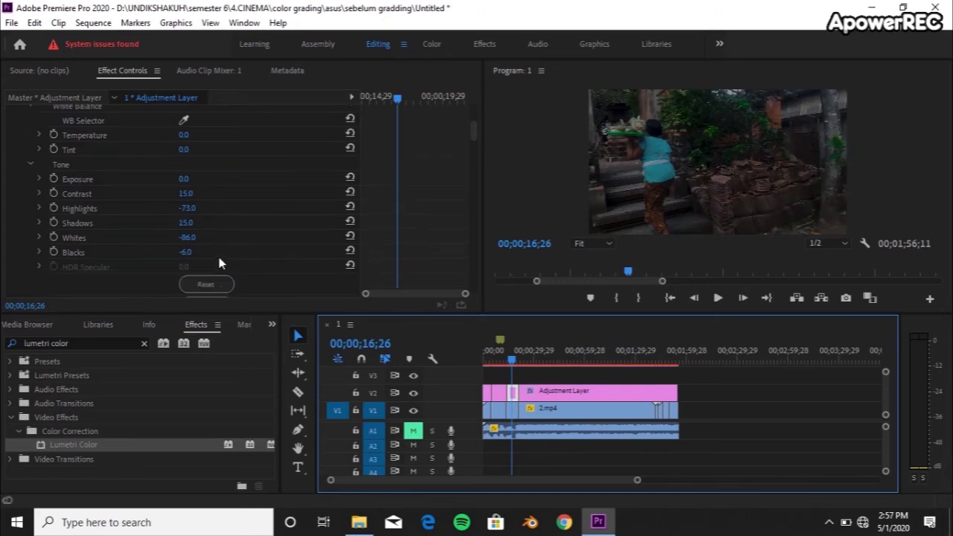
# - Set the third segment's Whites to -25 and Blacks to 140
pyautogui.scroll(-2, 218, 250)
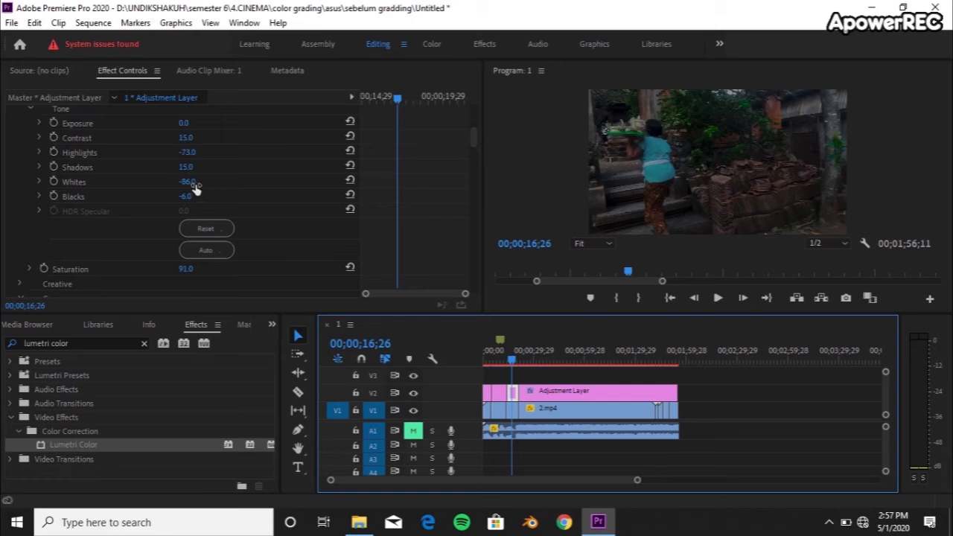
pyautogui.click(195, 186)
pyautogui.moveTo(186, 182); pyautogui.dragTo(186, 181)
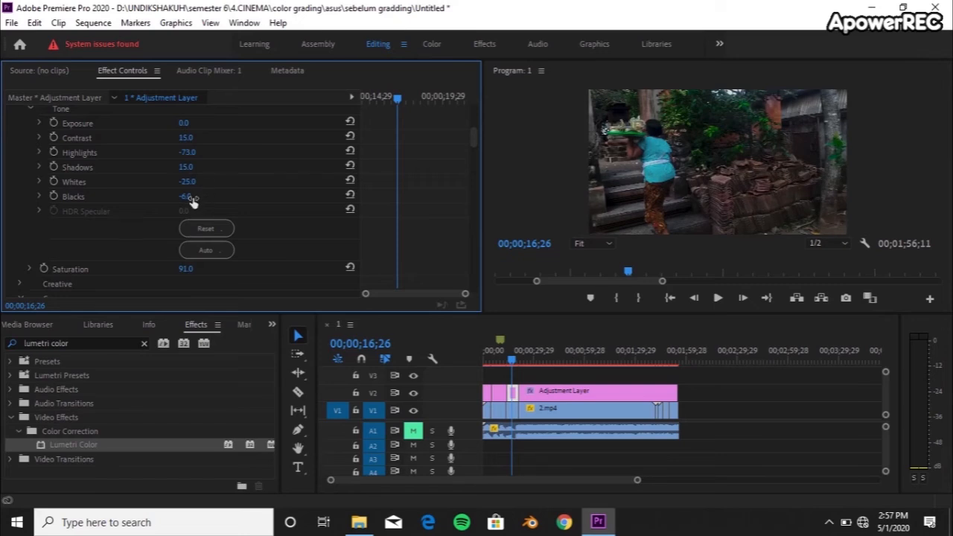
pyautogui.moveTo(192, 199); pyautogui.dragTo(239, 199)
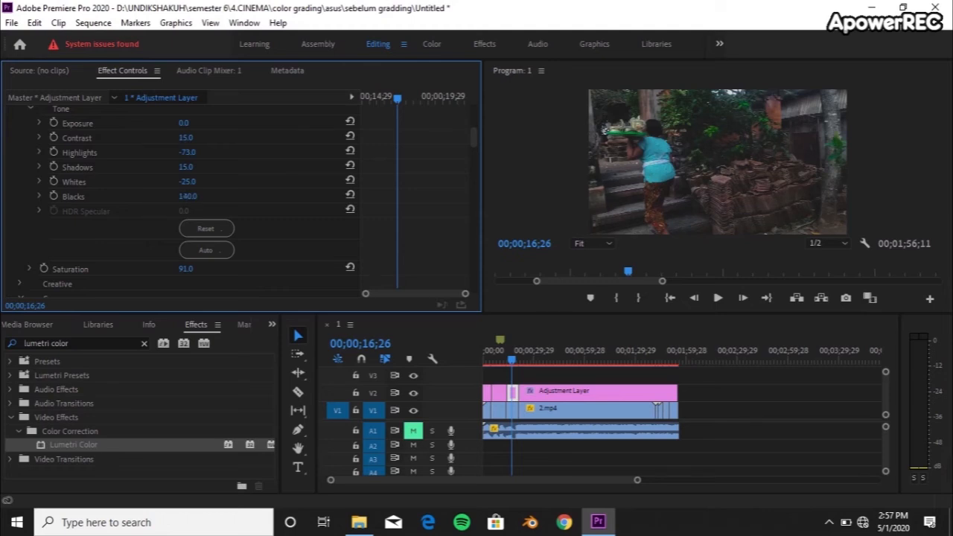
# - Scrub through the graded third segment and on to 00;00;32;02 in the ungraded footage
pyautogui.moveTo(513, 360); pyautogui.dragTo(509, 360)
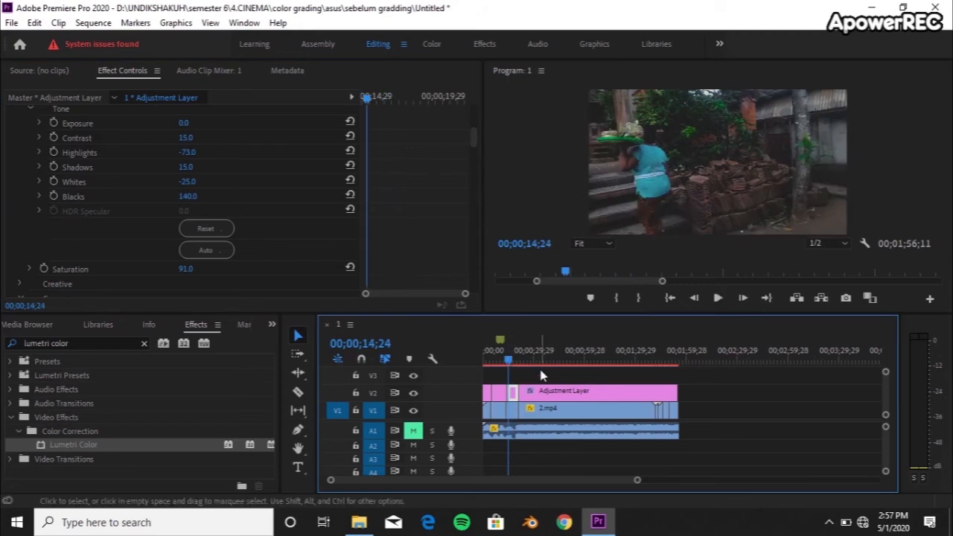
pyautogui.click(514, 361)
pyautogui.moveTo(518, 364); pyautogui.dragTo(540, 367)
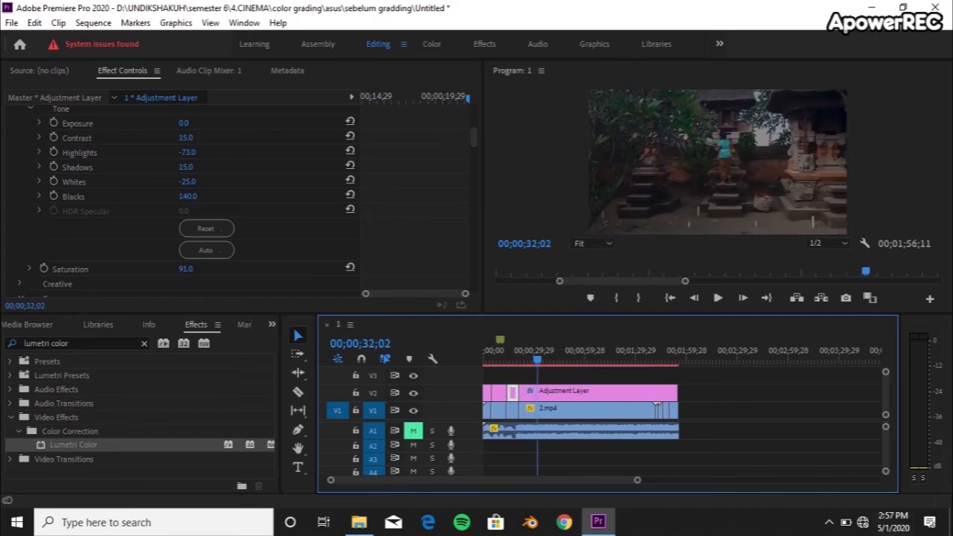
# - Split the adjustment layer at the end of 2.mp4, just before 00;01;43;20, and select the resulting short segment
pyautogui.moveTo(799, 478)
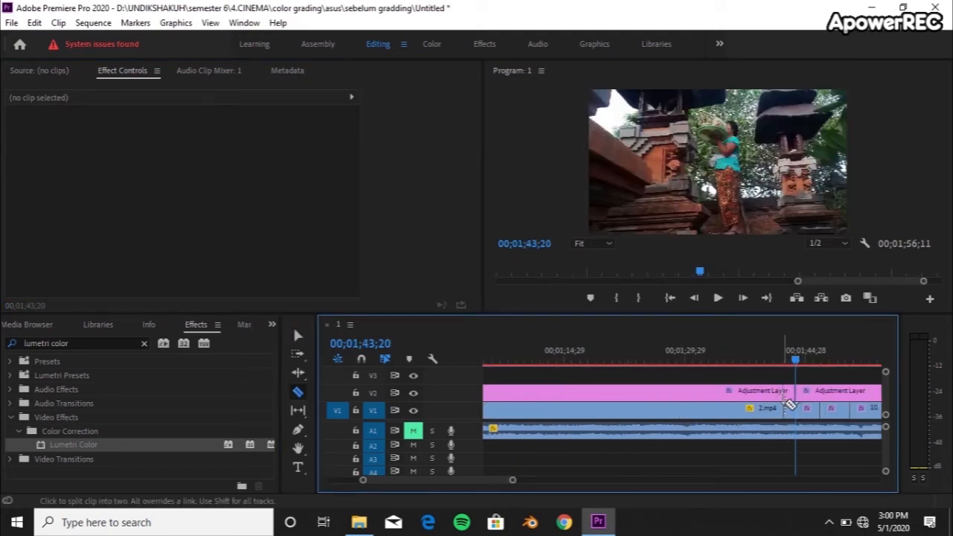
pyautogui.click(783, 393)
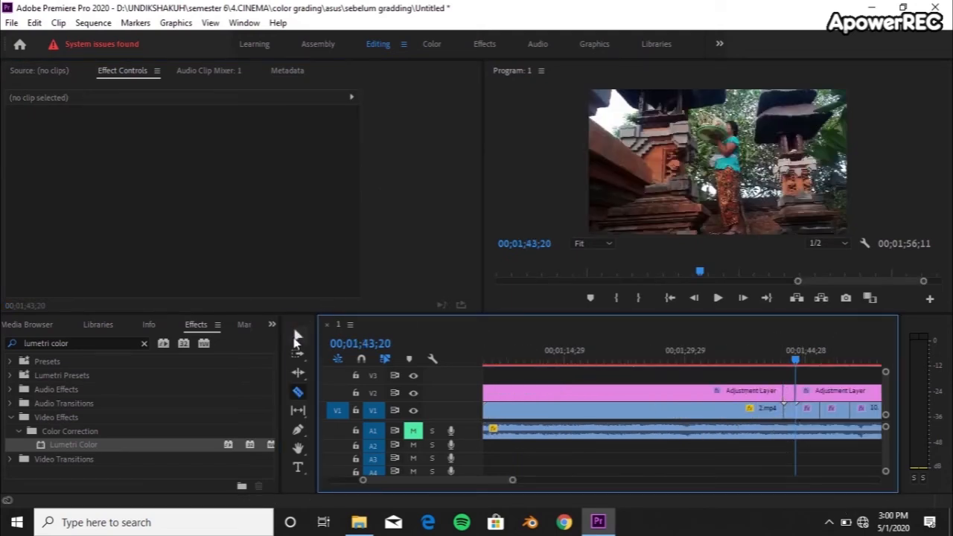
pyautogui.click(297, 336)
pyautogui.click(789, 393)
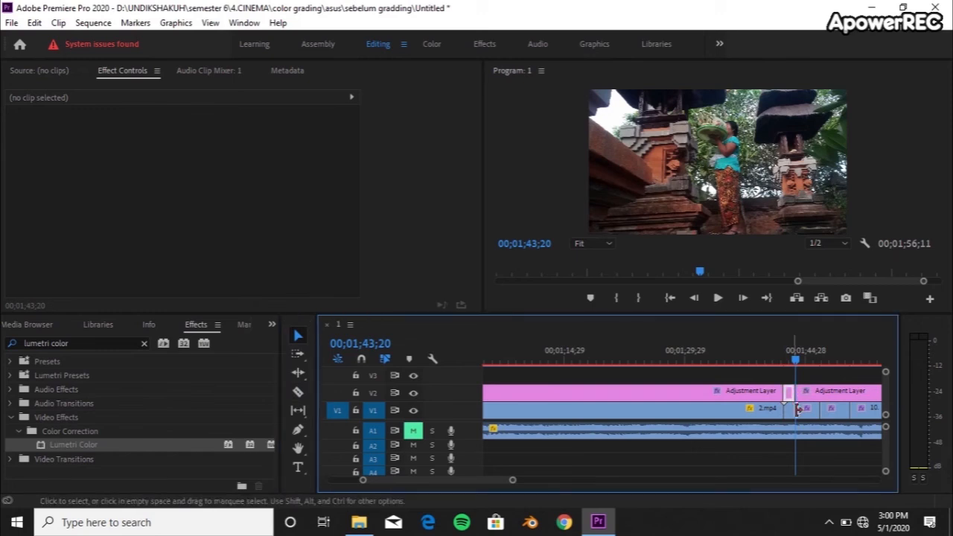
# - Set the short segment's Whites to -35 in its Lumetri Color tone settings
pyautogui.scroll(1, 226, 249)
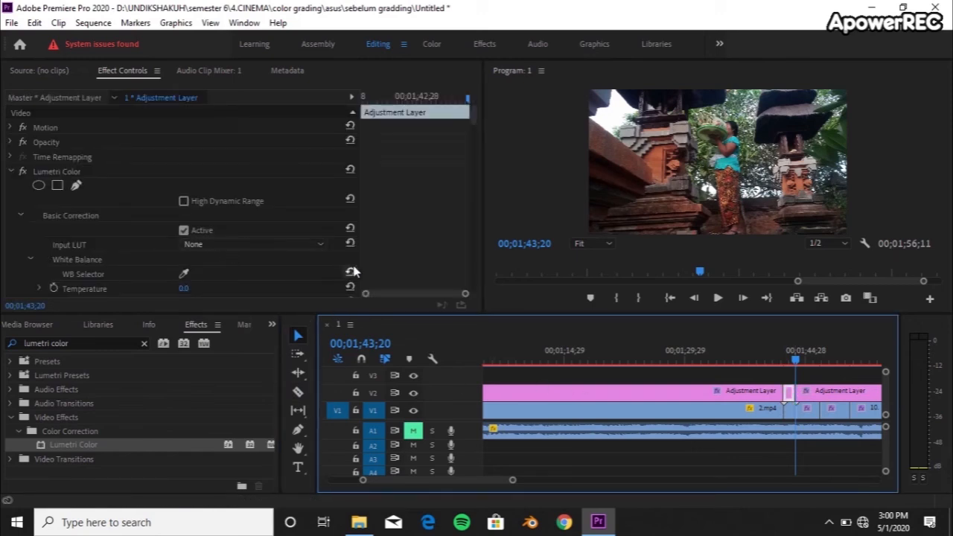
pyautogui.scroll(-5, 378, 251)
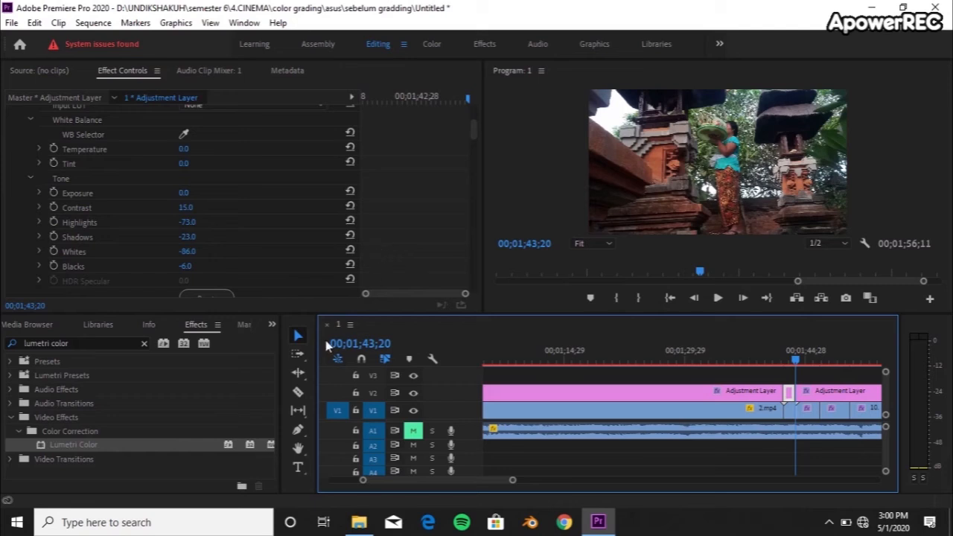
pyautogui.scroll(-2, 215, 248)
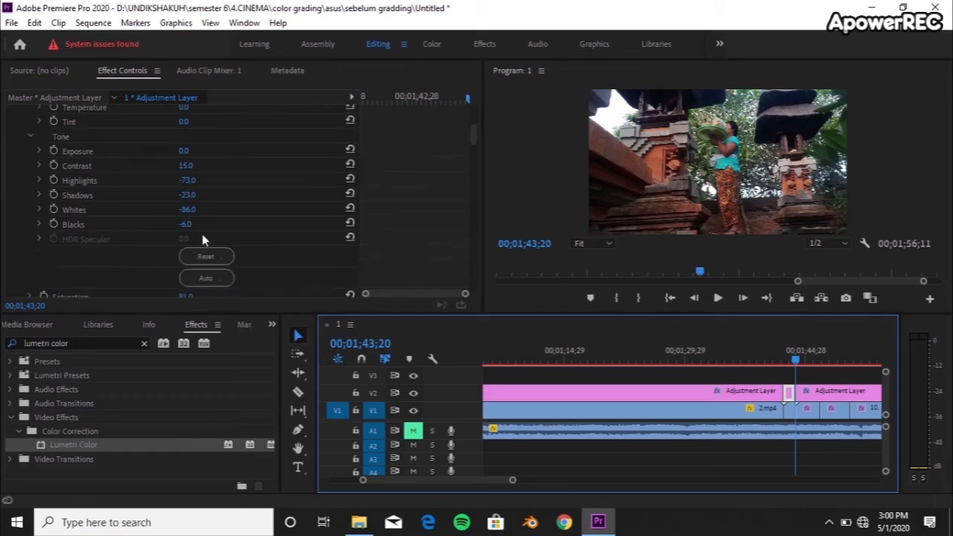
pyautogui.moveTo(198, 213); pyautogui.dragTo(209, 213)
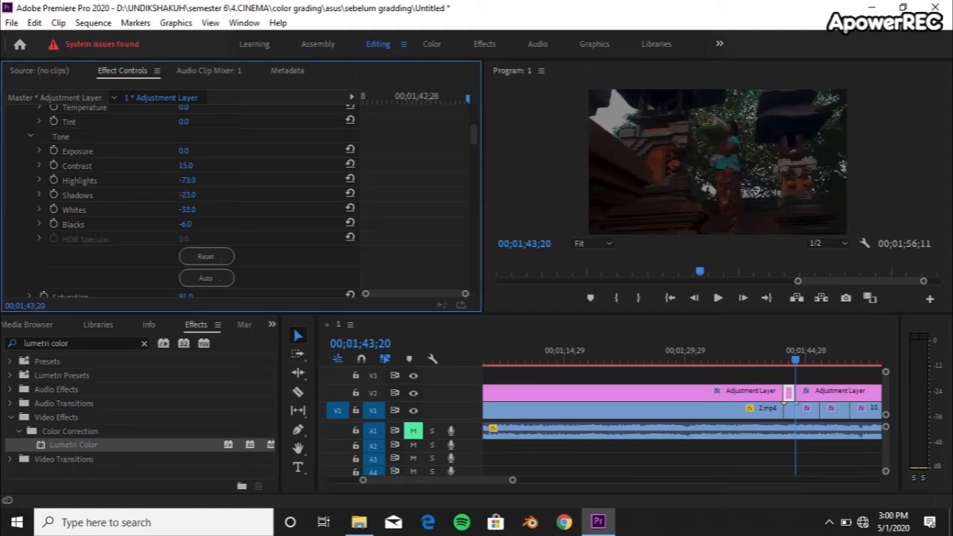
pyautogui.moveTo(208, 213); pyautogui.dragTo(203, 214)
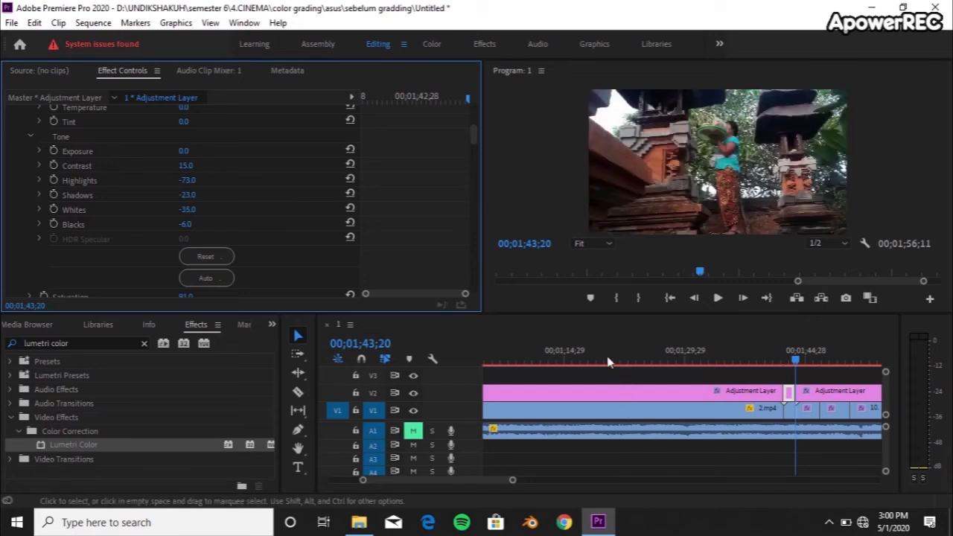
pyautogui.moveTo(192, 226); pyautogui.dragTo(193, 227)
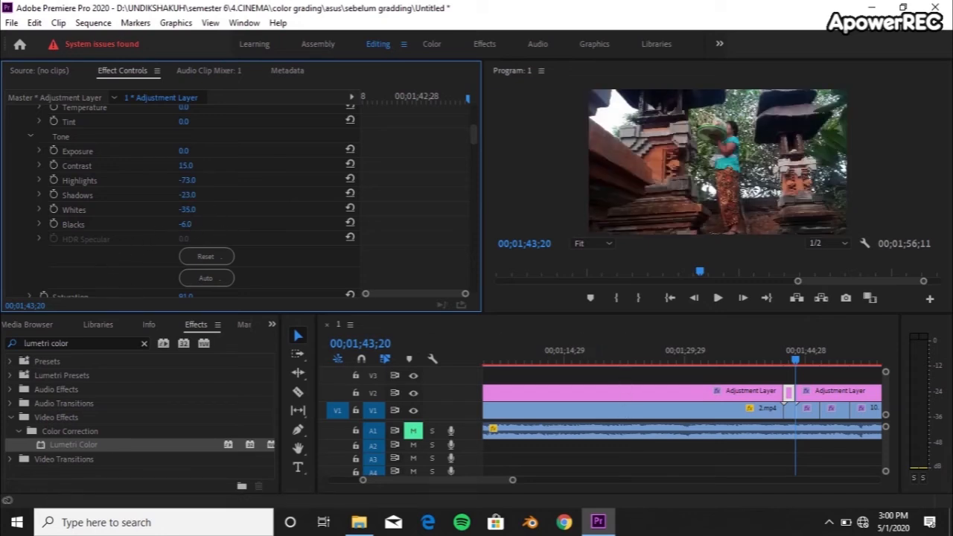
pyautogui.click(192, 226)
# - With the playhead at 00;01;42;21, set the short segment's Blacks to -5 and Whites to -58
pyautogui.moveTo(795, 364); pyautogui.dragTo(786, 364)
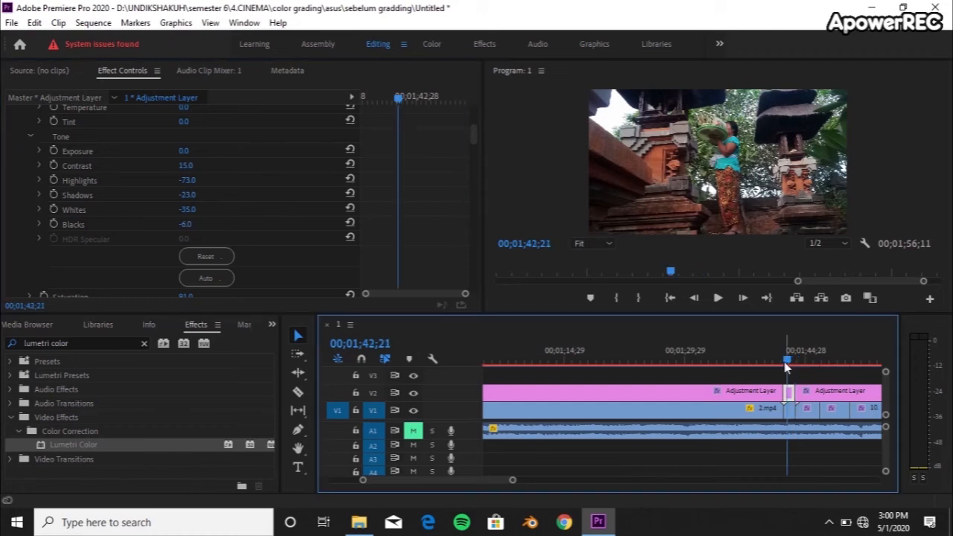
pyautogui.click(195, 228)
pyautogui.moveTo(195, 228)
pyautogui.mouseDown()
pyautogui.moveTo(182, 227)
pyautogui.moveTo(201, 224)
pyautogui.mouseUp()
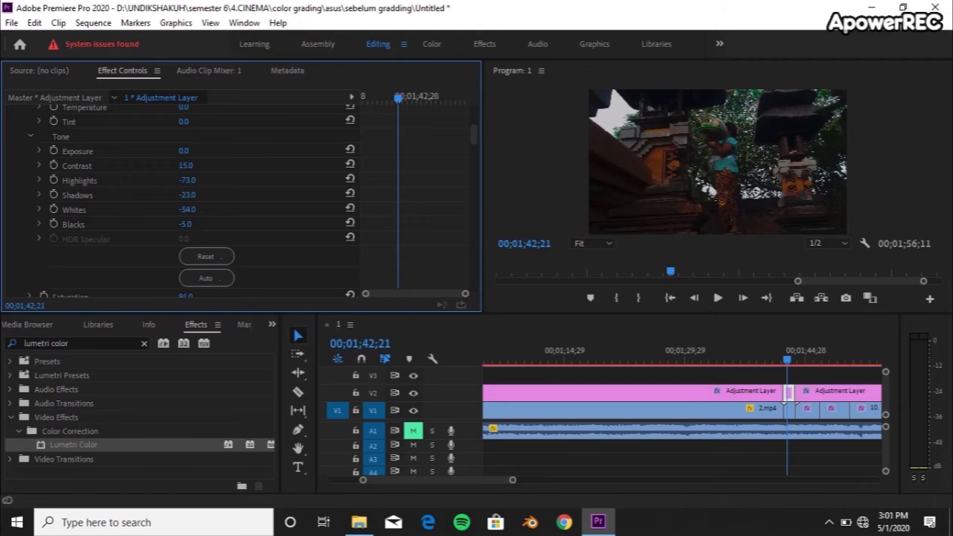
pyautogui.moveTo(190, 210); pyautogui.dragTo(184, 210)
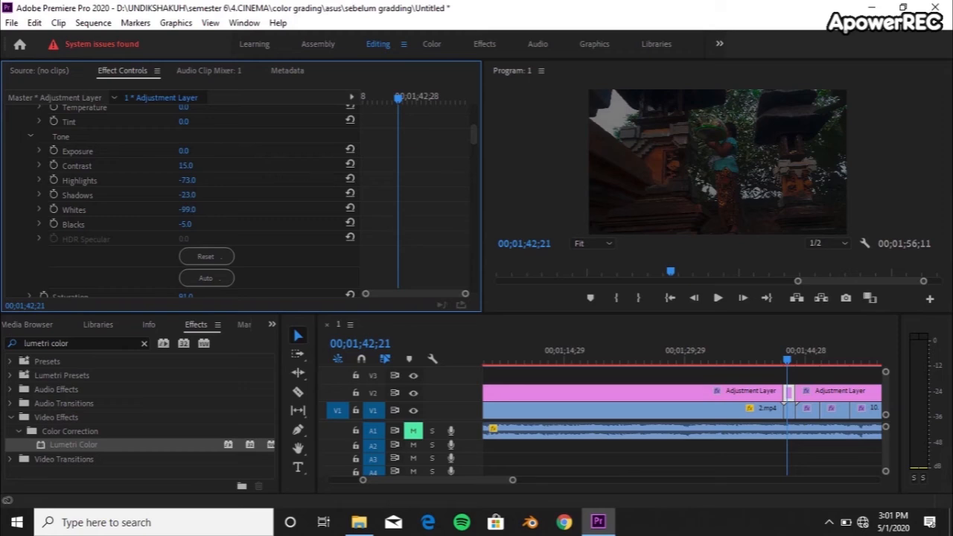
pyautogui.moveTo(187, 210); pyautogui.dragTo(189, 209)
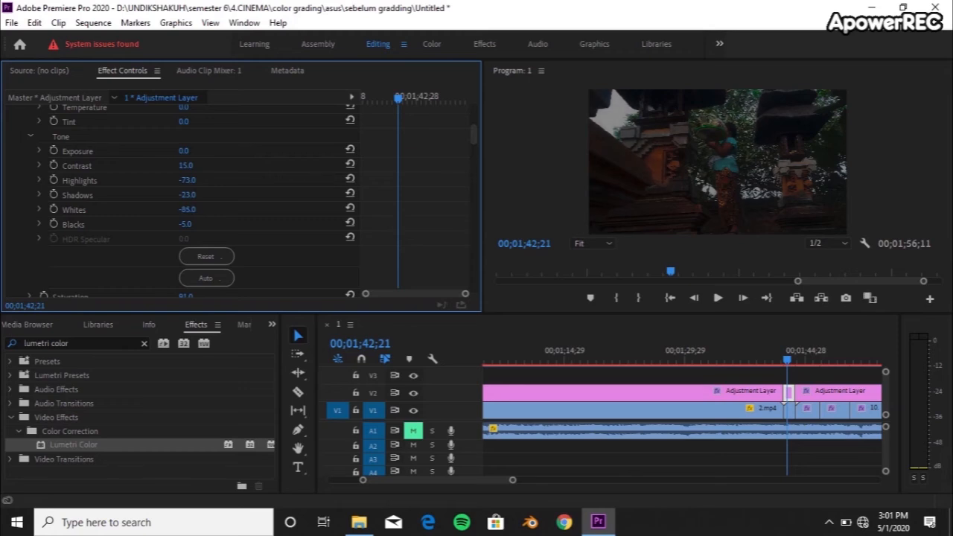
pyautogui.moveTo(187, 209)
pyautogui.mouseDown()
pyautogui.moveTo(201, 209)
pyautogui.moveTo(183, 210)
pyautogui.mouseUp()
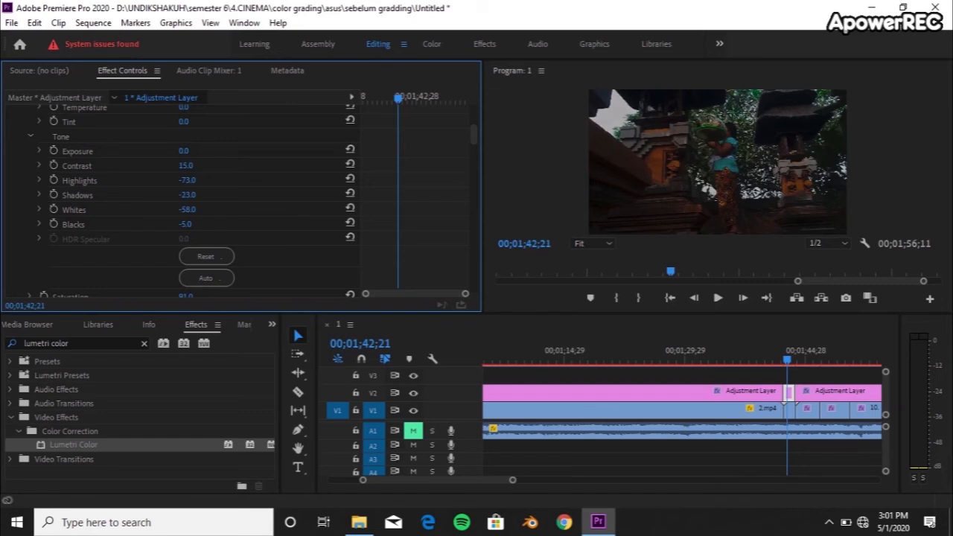
# - Lower the orange peak slightly on the short segment's Hue vs Sat curve
pyautogui.scroll(-10, 246, 223)
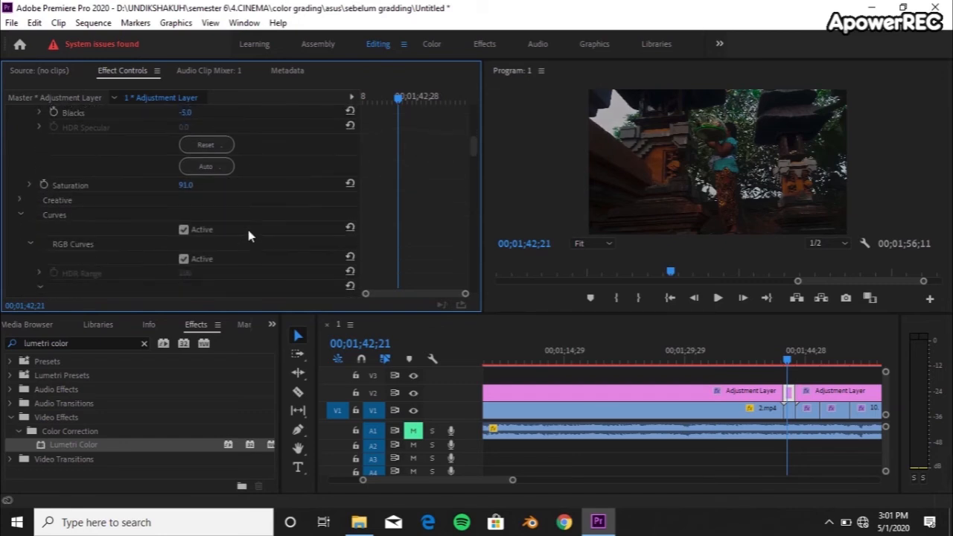
pyautogui.scroll(-6, 214, 221)
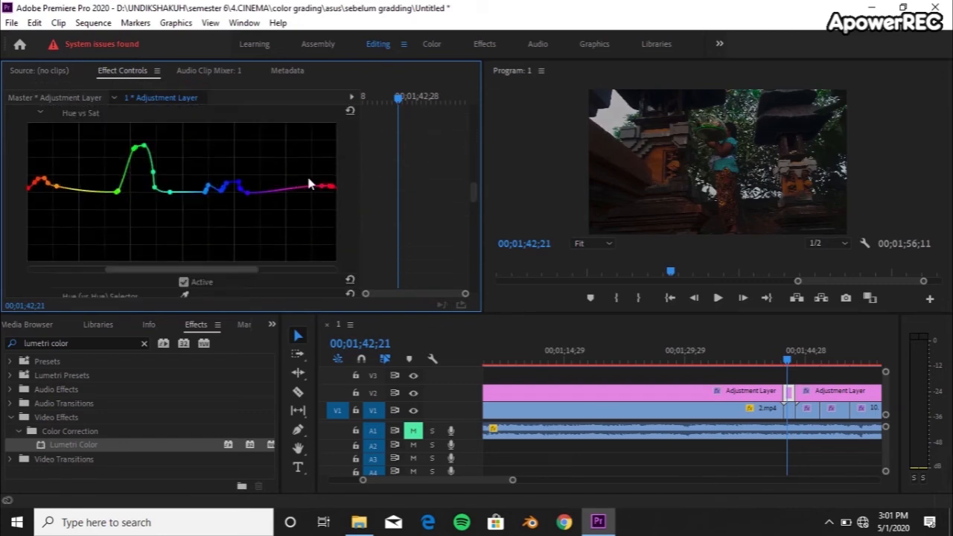
pyautogui.scroll(1, 171, 141)
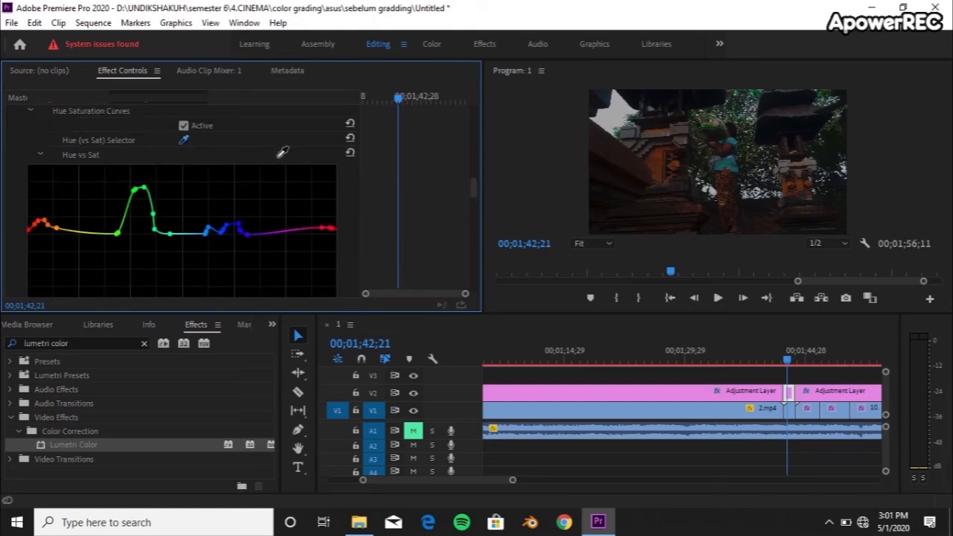
pyautogui.moveTo(43, 223); pyautogui.dragTo(44, 227)
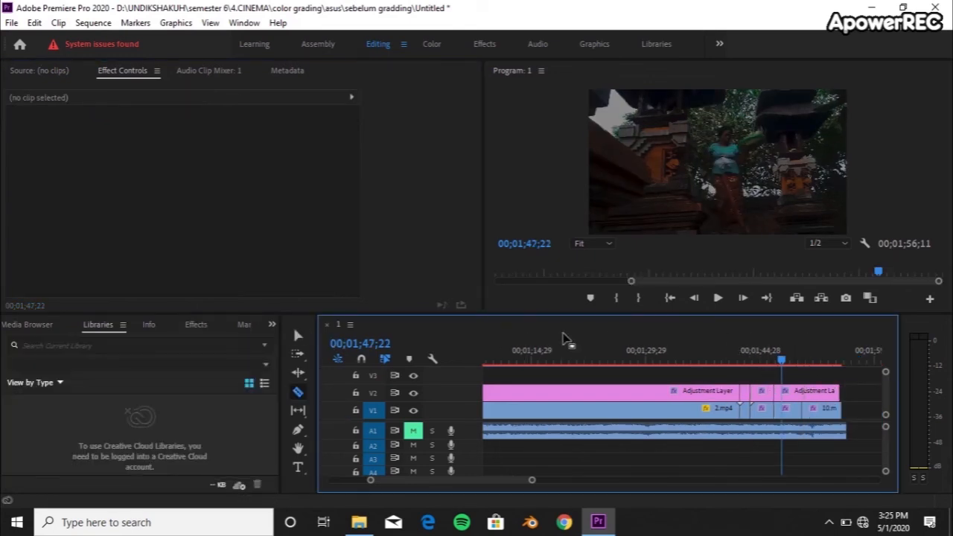
# - Select the adjustment segment over the hand shot and set its Whites to -108 and Blacks to 21, previewing at 00;01;46;00
pyautogui.press('v')
pyautogui.click(762, 392)
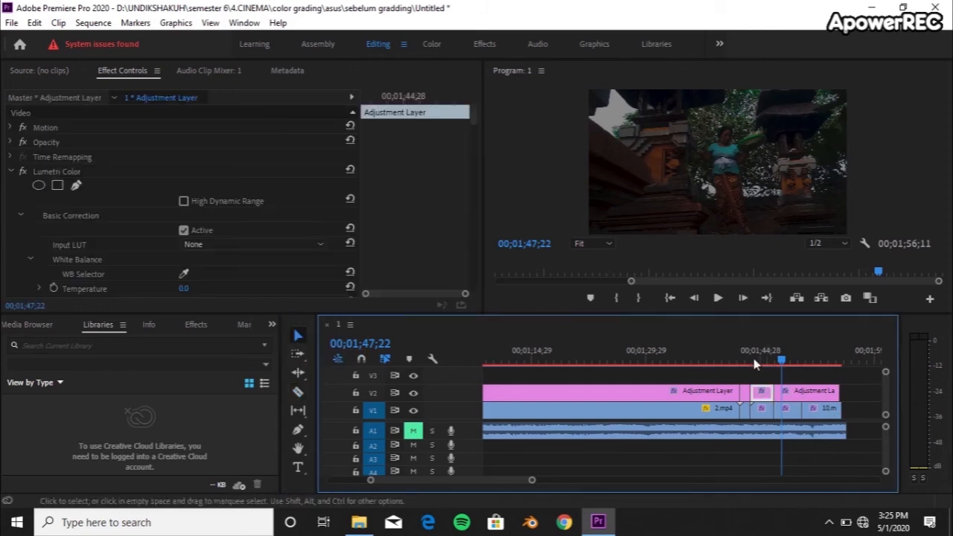
pyautogui.click(759, 360)
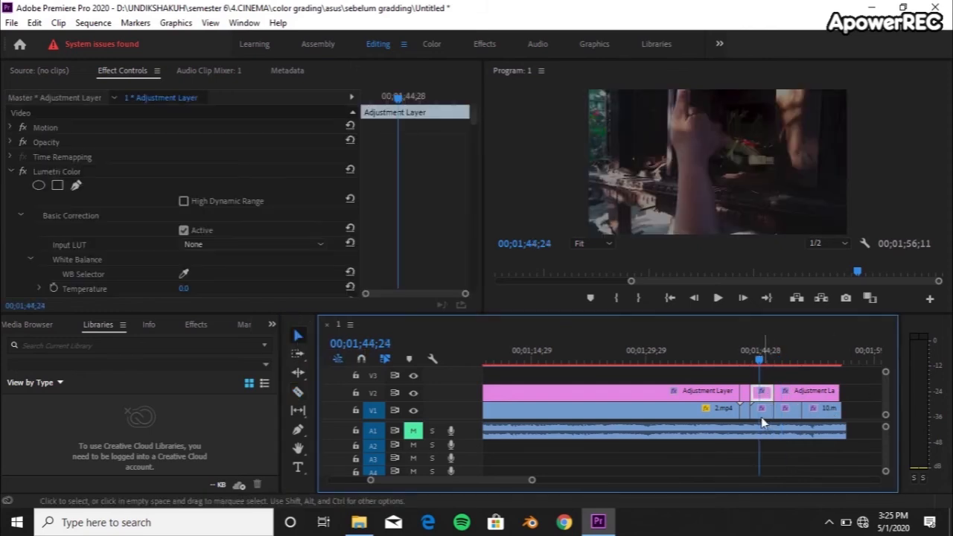
pyautogui.moveTo(760, 359); pyautogui.dragTo(771, 355)
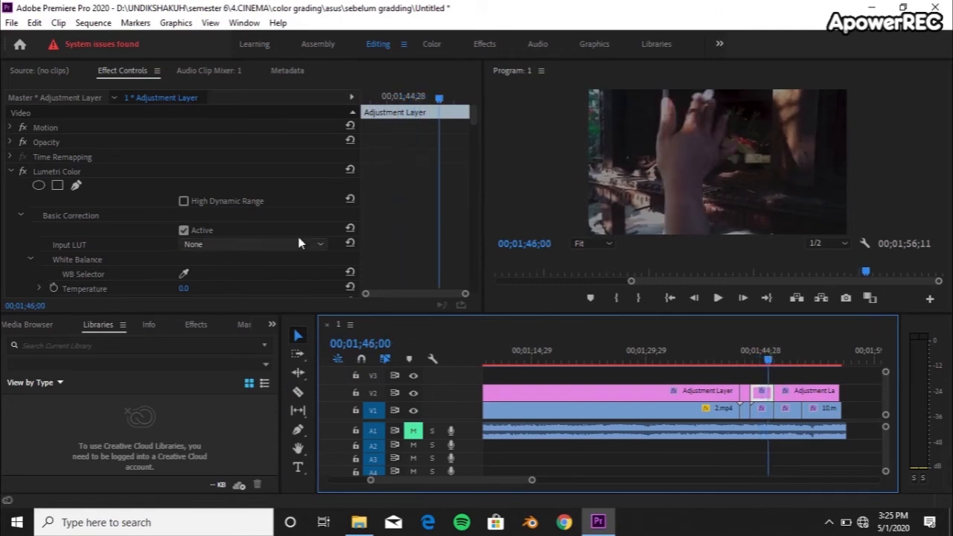
pyautogui.scroll(-8, 384, 231)
pyautogui.scroll(3, 376, 227)
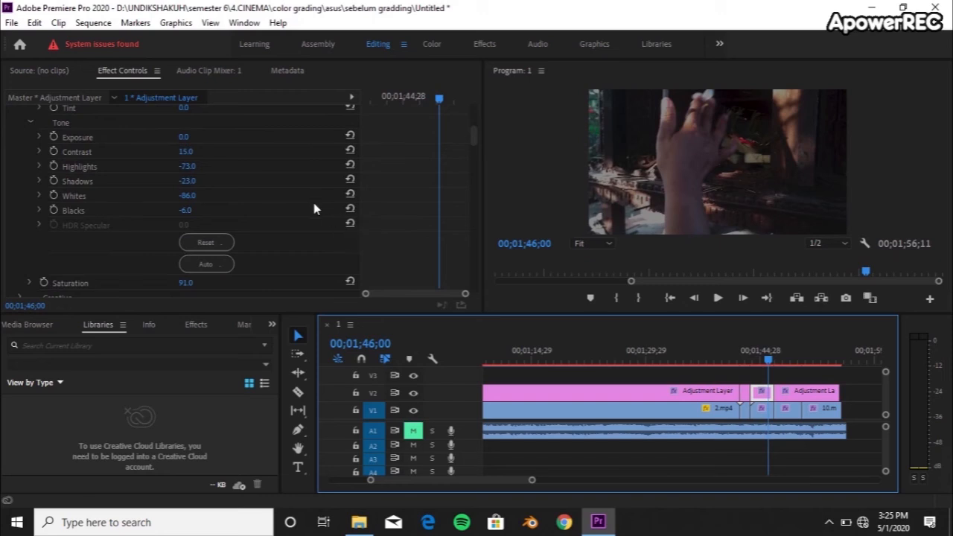
pyautogui.click(203, 186)
pyautogui.click(204, 185)
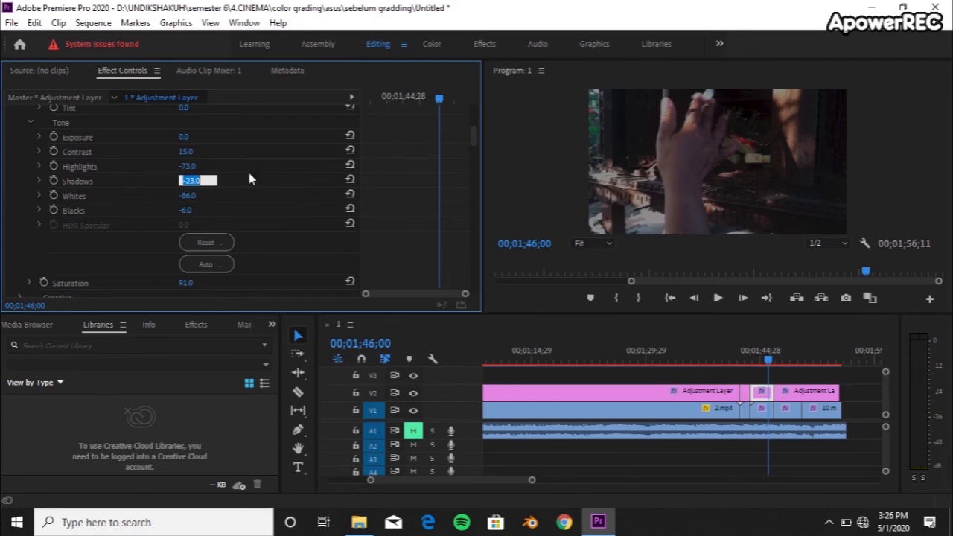
pyautogui.click(237, 192)
pyautogui.moveTo(194, 203); pyautogui.dragTo(173, 210)
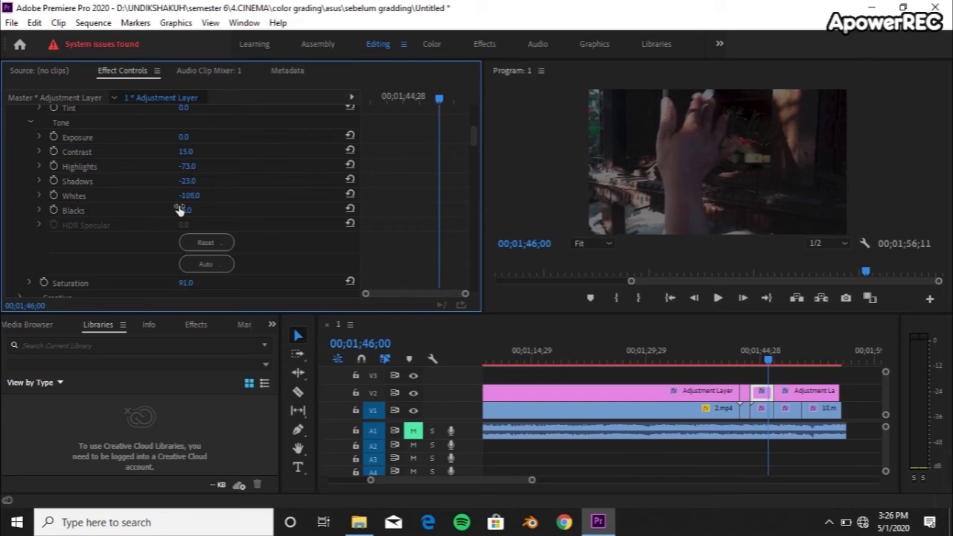
pyautogui.moveTo(181, 215); pyautogui.dragTo(213, 217)
# - Play back the graded hand shot from 00;01;42;24 into the following temple shot
pyautogui.moveTo(767, 359); pyautogui.dragTo(743, 360)
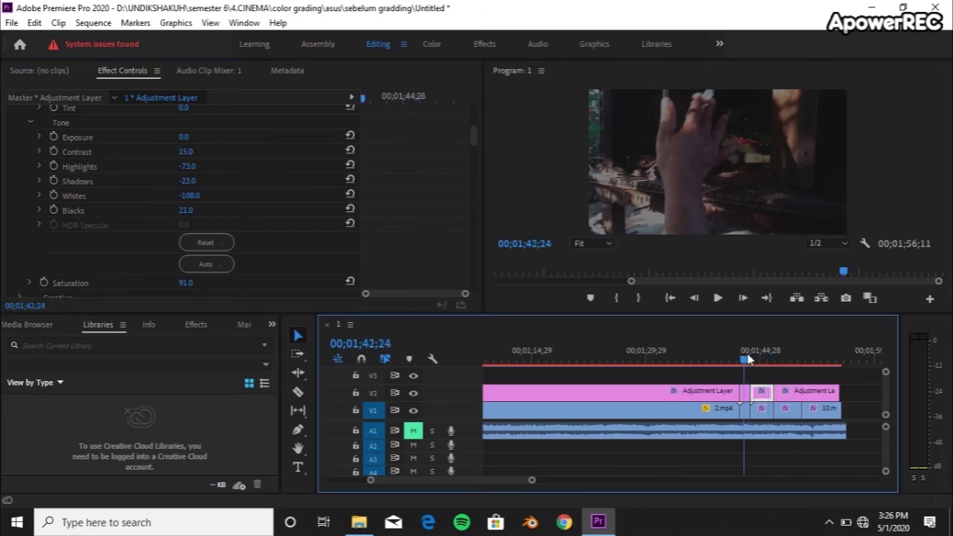
pyautogui.press('space')
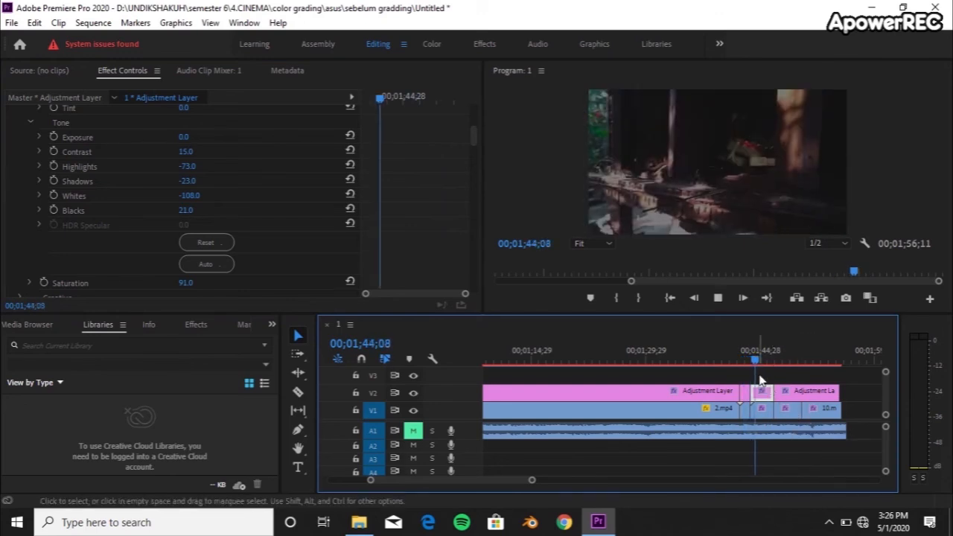
pyautogui.press('Up')
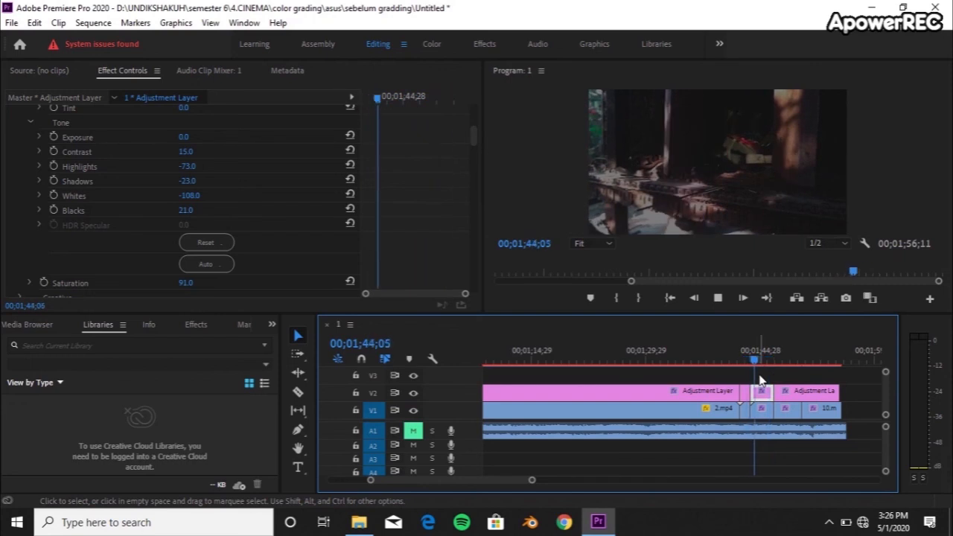
pyautogui.press('space')
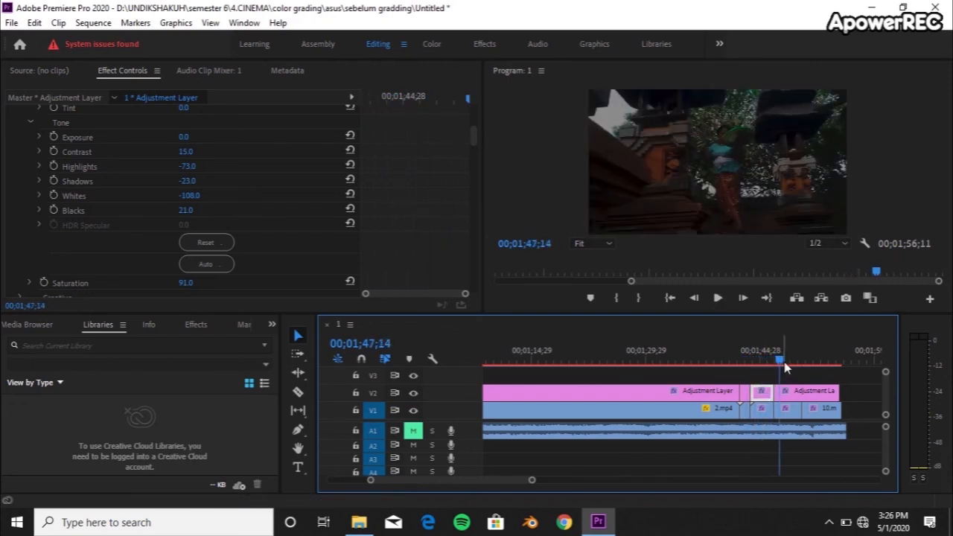
# - Split the adjustment layer at 00;01;50;14 and delete the segment between the hand shot and that cut
pyautogui.moveTo(785, 367); pyautogui.dragTo(806, 372)
pyautogui.click(298, 392)
pyautogui.click(807, 396)
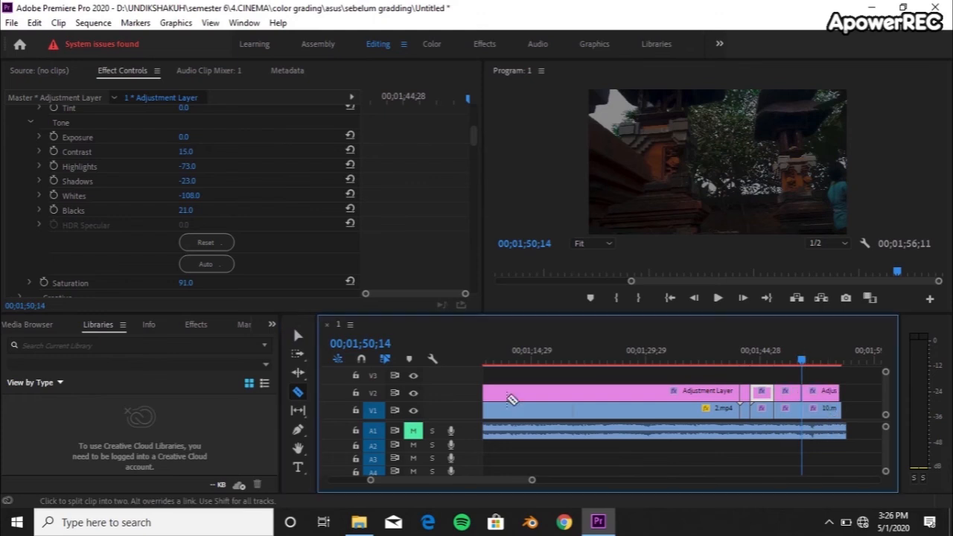
pyautogui.press('v')
pyautogui.click(798, 396)
pyautogui.press('Delete')
# - Copy the short temple-shot adjustment segment, place the copy in the V2 gap after the hand shot, and extend it to fill the gap
pyautogui.click(746, 394)
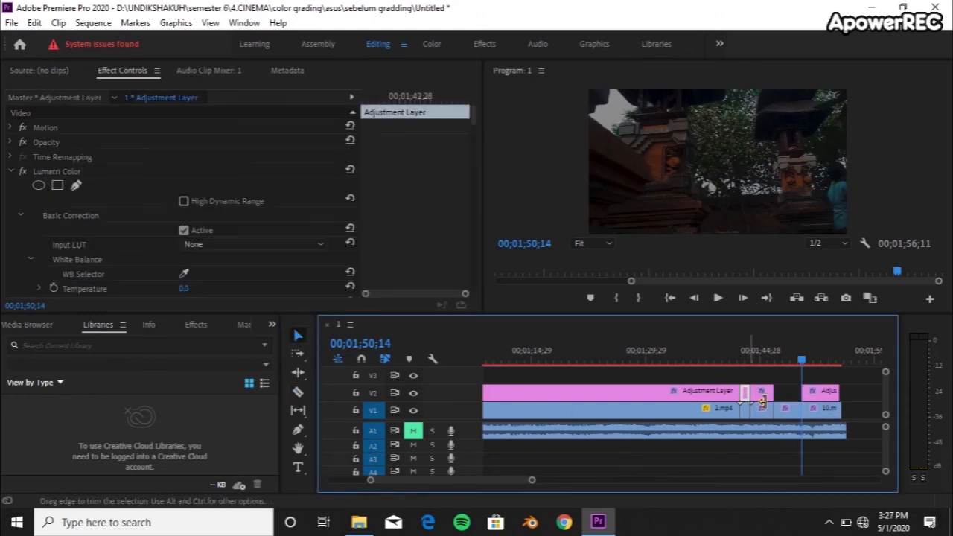
pyautogui.click(858, 403)
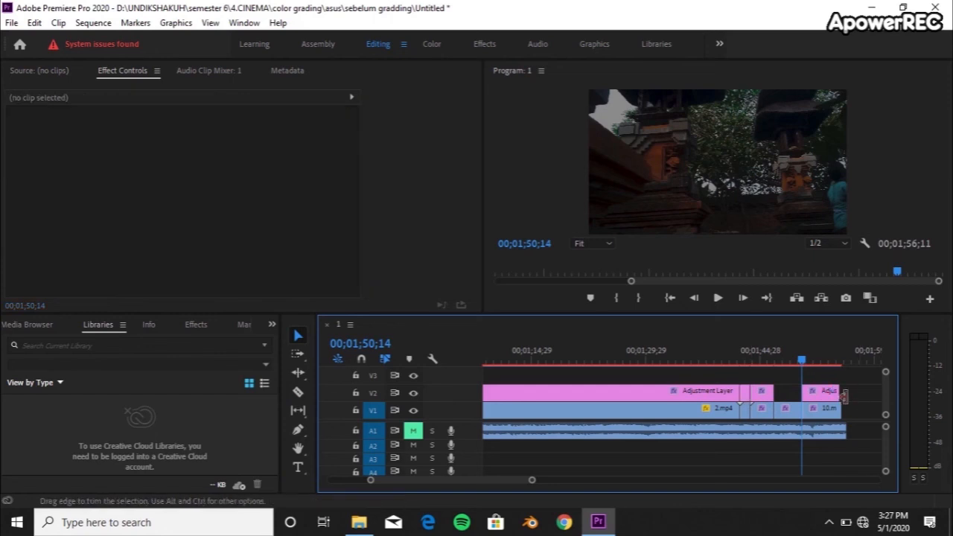
pyautogui.moveTo(802, 361); pyautogui.dragTo(849, 364)
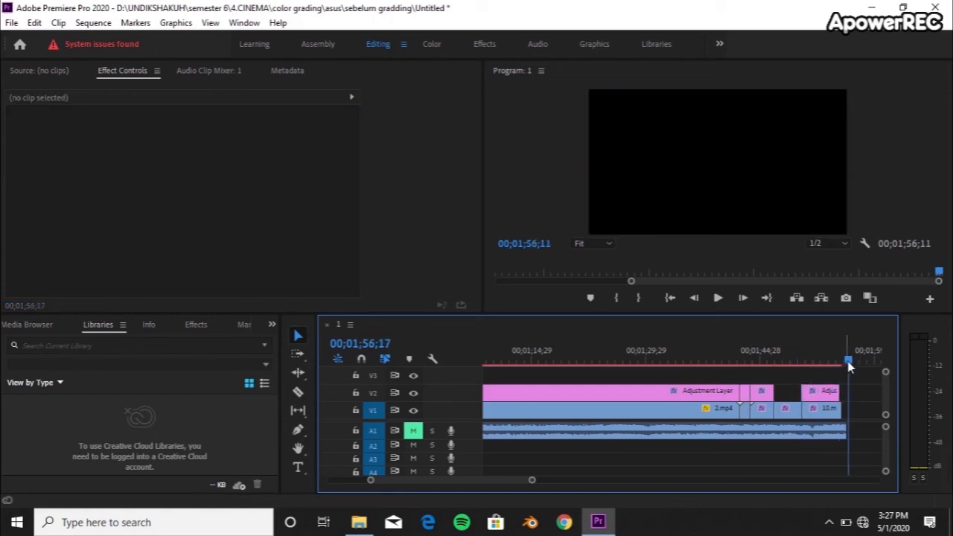
pyautogui.hotkey('ctrl', 'v')
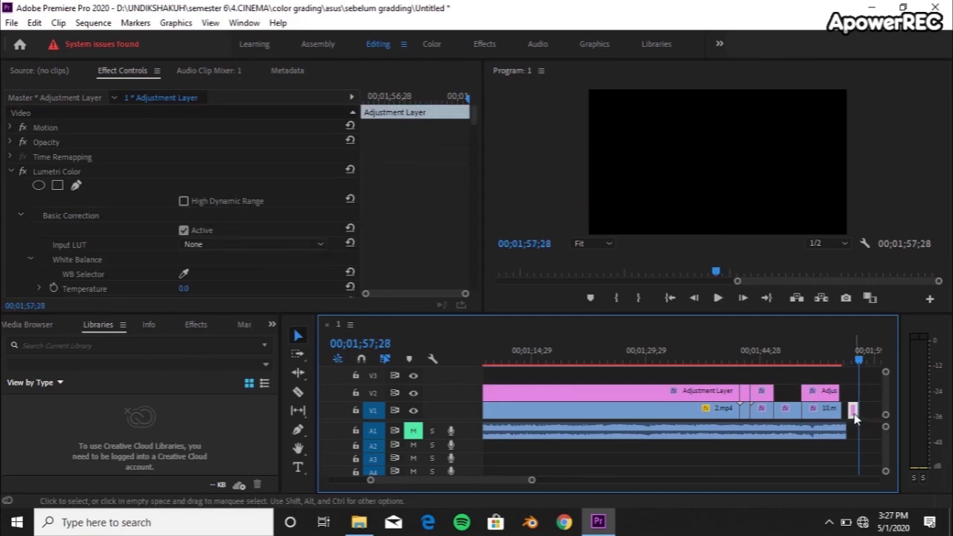
pyautogui.moveTo(782, 400); pyautogui.dragTo(788, 398)
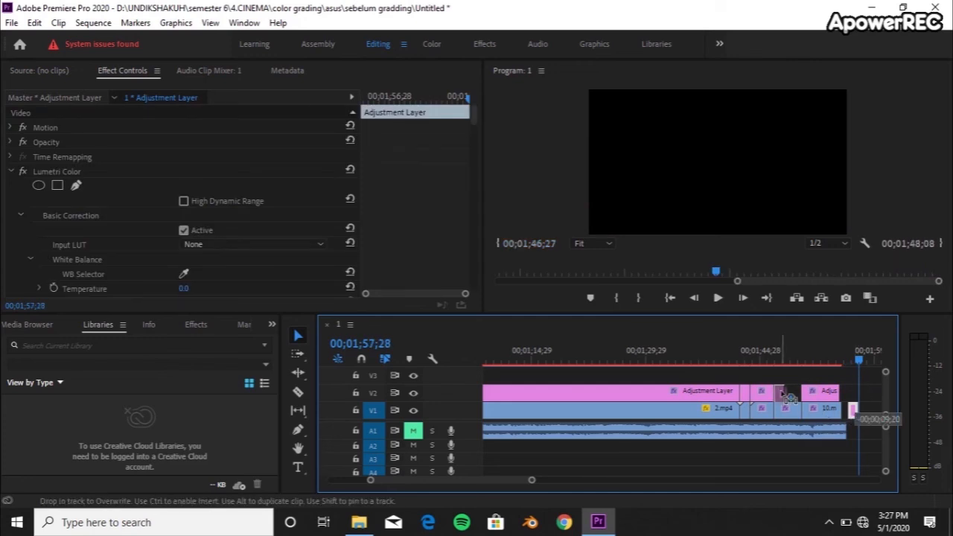
pyautogui.moveTo(787, 398); pyautogui.dragTo(817, 399)
# - Play back the copied adjustment segment, and set its Whites to -18 with the playhead at 00;01;48;00
pyautogui.moveTo(858, 359); pyautogui.dragTo(778, 358)
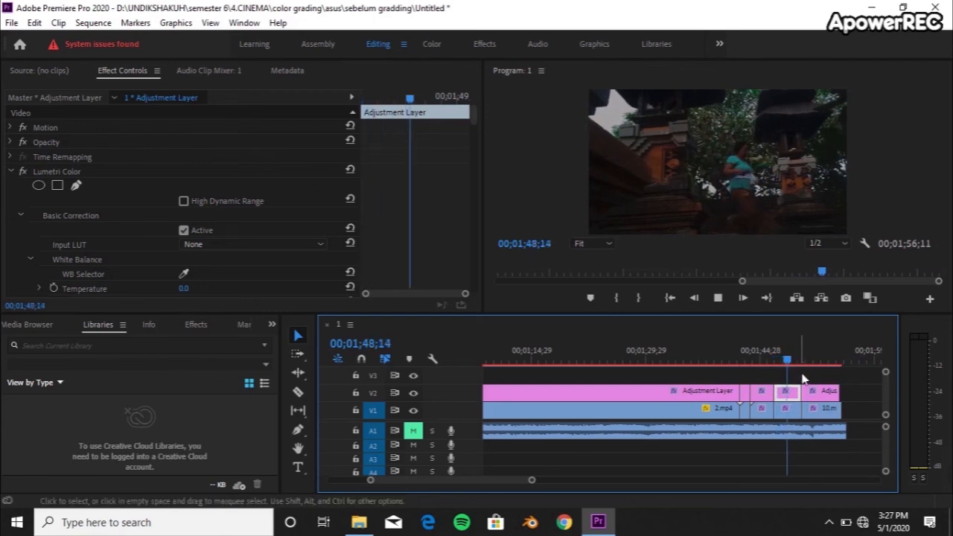
pyautogui.press('space')
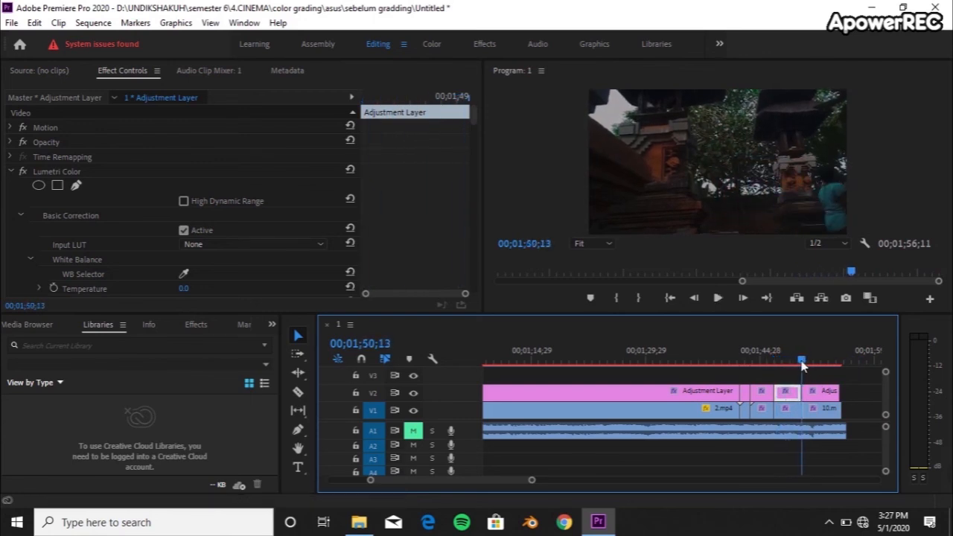
pyautogui.click(785, 360)
pyautogui.scroll(-8, 413, 236)
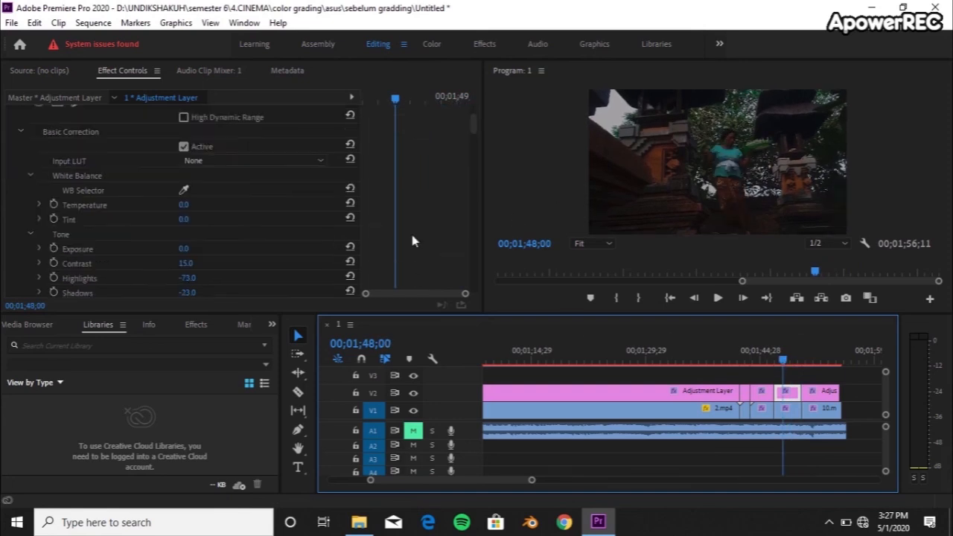
pyautogui.moveTo(199, 201); pyautogui.dragTo(238, 205)
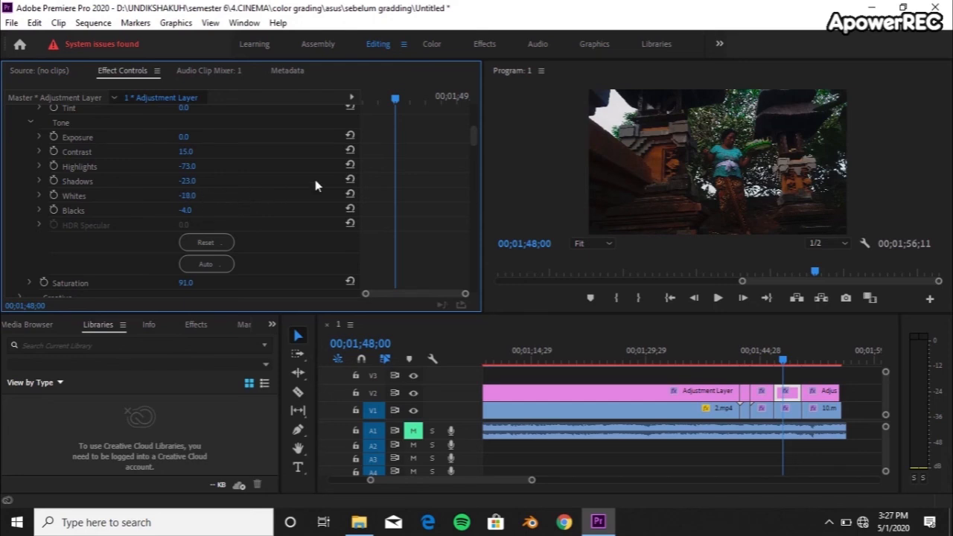
# - Set Whites to -44 on the temple-shot adjustment segment and on the short adjustment segment at 00;01;42;24, and scrub through both to check
pyautogui.moveTo(198, 203); pyautogui.dragTo(210, 204)
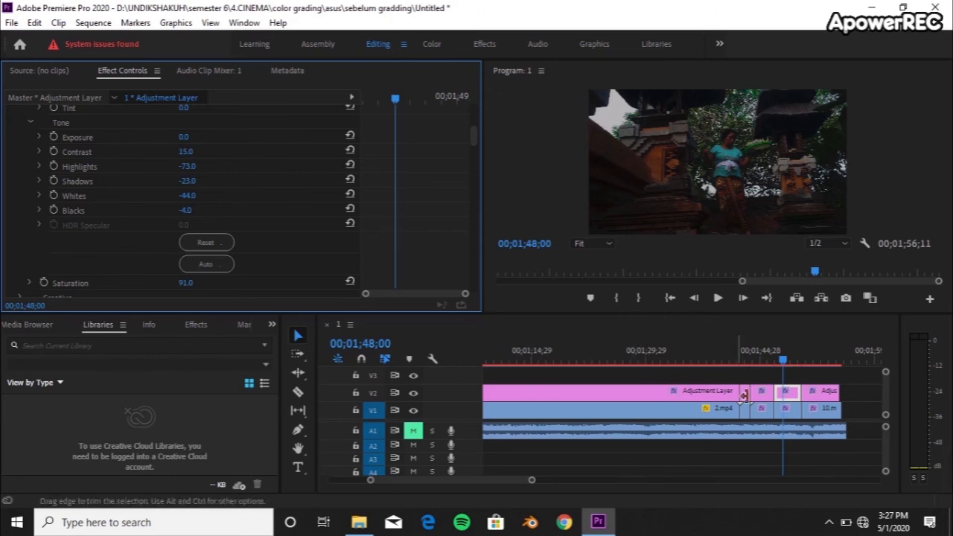
pyautogui.click(746, 371)
pyautogui.click(741, 362)
pyautogui.click(743, 361)
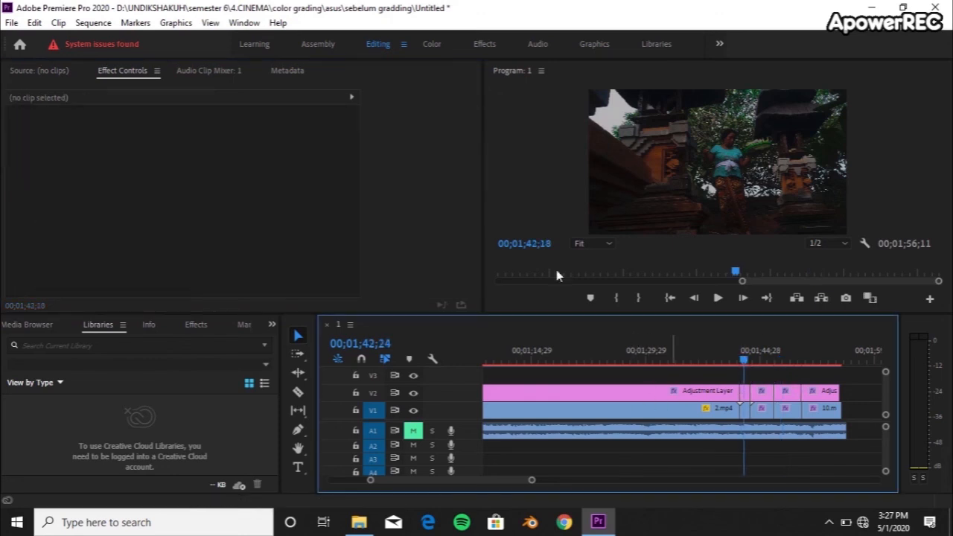
pyautogui.click(743, 393)
pyautogui.scroll(-5, 447, 235)
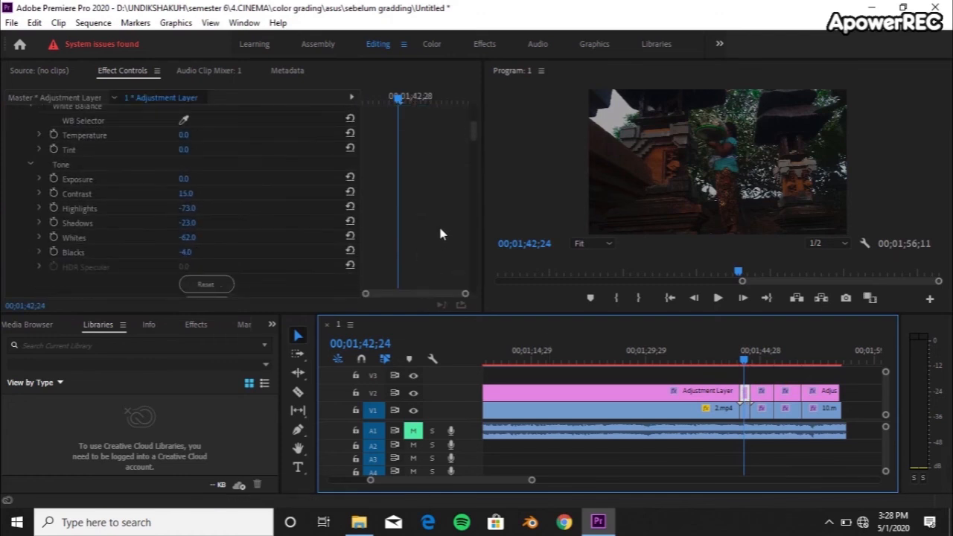
pyautogui.click(191, 238)
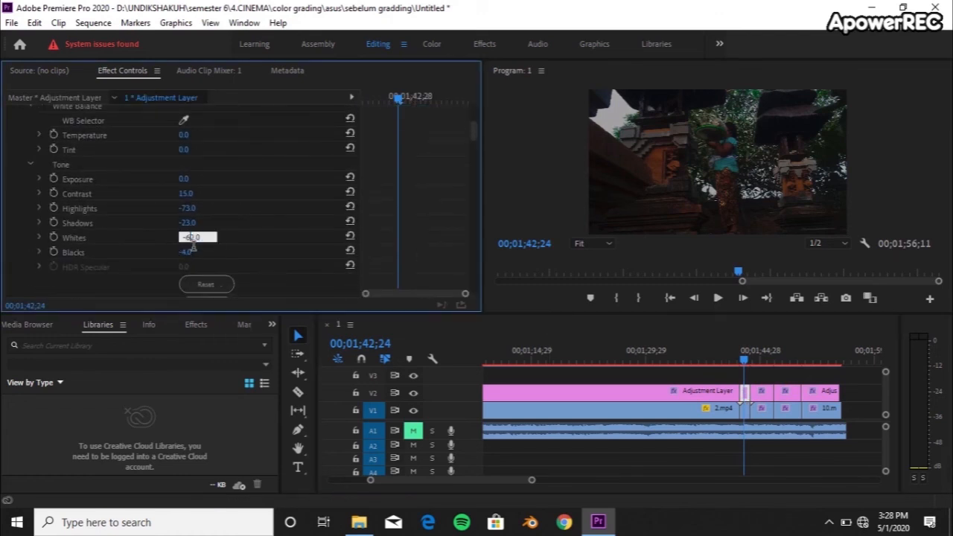
pyautogui.write('44')
pyautogui.press('Return')
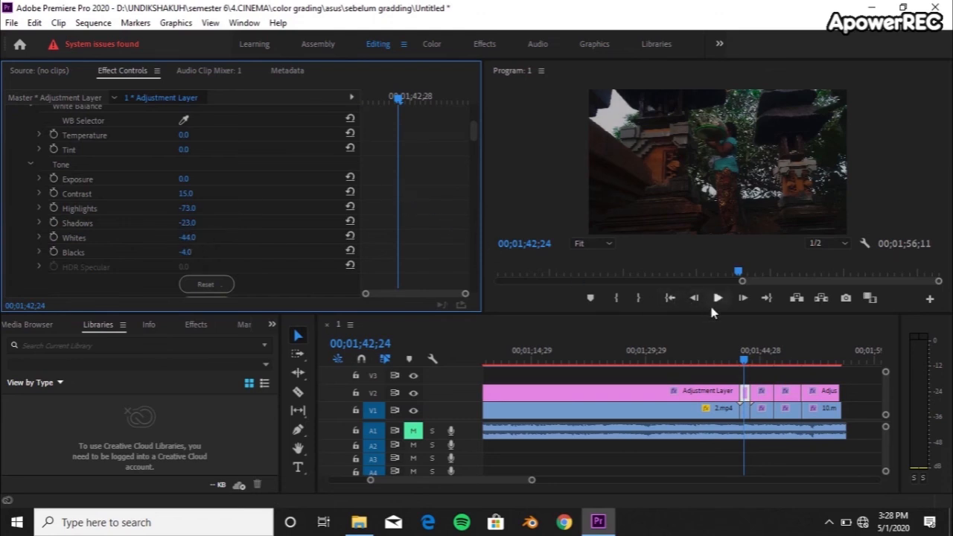
pyautogui.moveTo(746, 362); pyautogui.dragTo(779, 364)
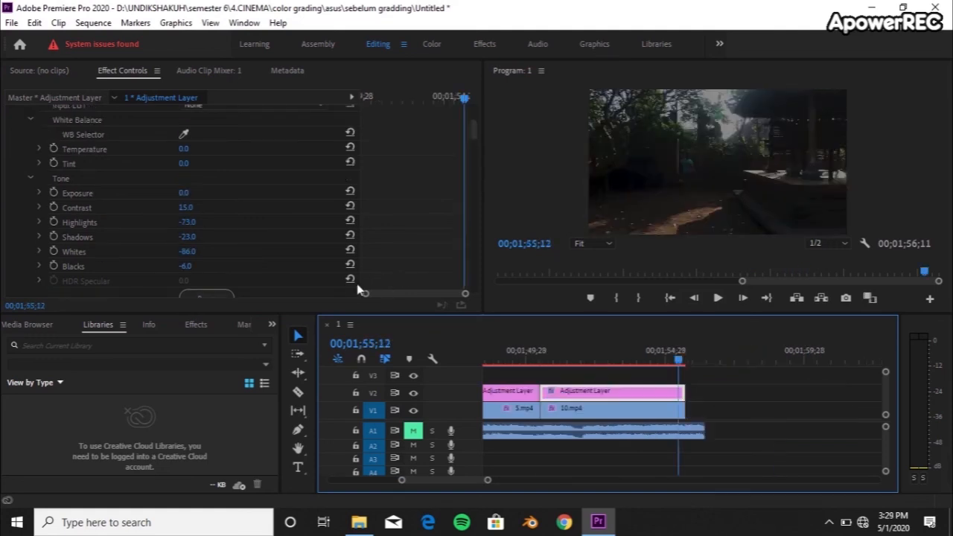
# - Try darkening the last adjustment segment, over 10.mp4, with Whites at -146 and Blacks at 7
pyautogui.click(197, 239)
pyautogui.click(199, 259)
pyautogui.click(197, 253)
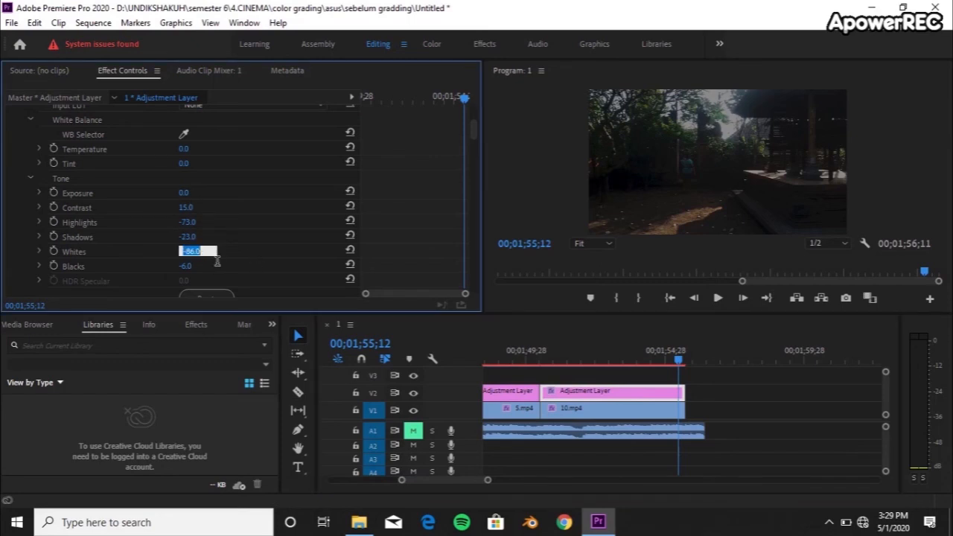
pyautogui.write('-82')
pyautogui.press('Return')
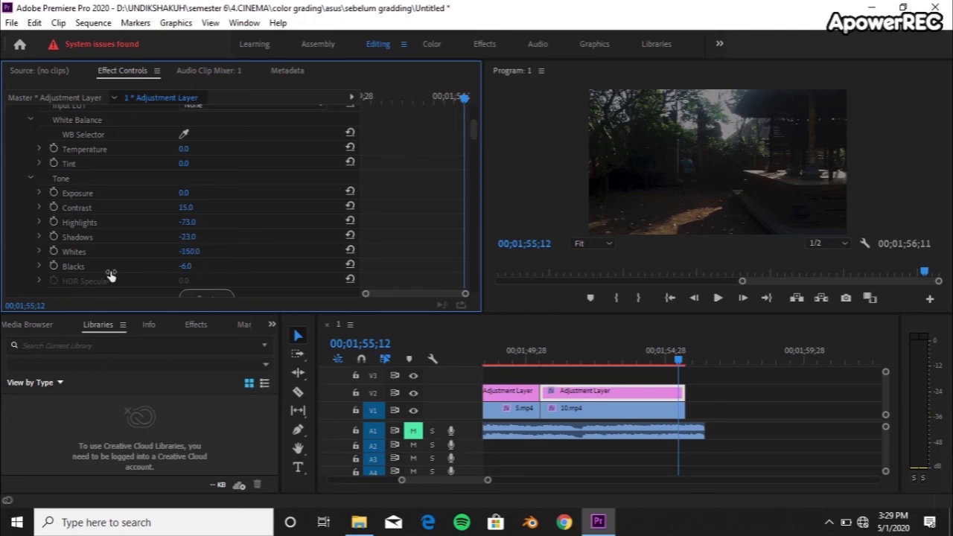
pyautogui.moveTo(159, 265); pyautogui.dragTo(132, 254)
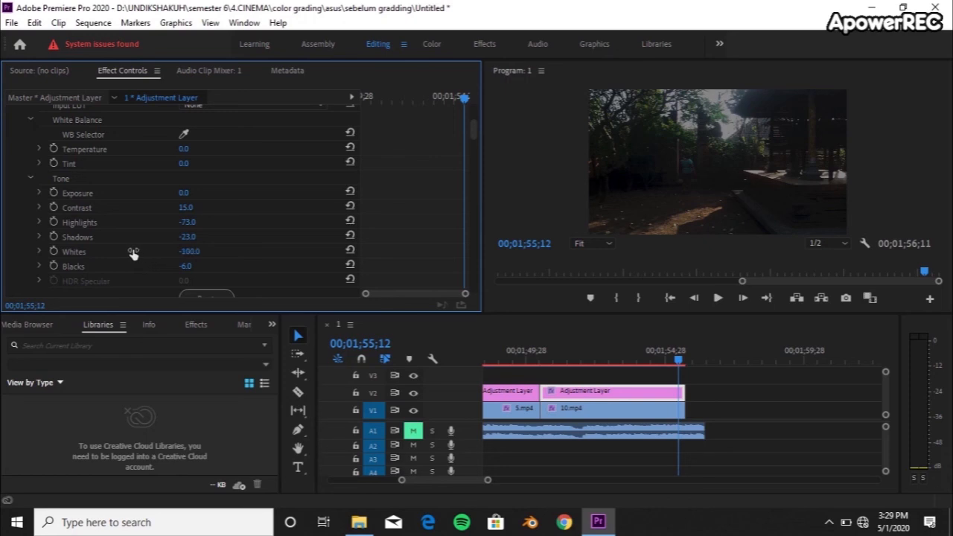
pyautogui.click(198, 269)
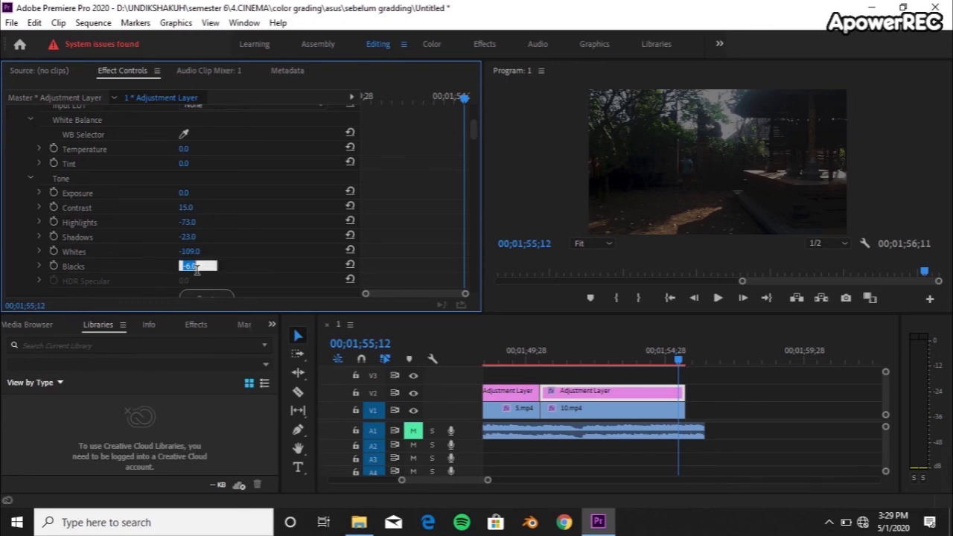
pyautogui.click(222, 270)
pyautogui.moveTo(197, 273)
pyautogui.mouseDown()
pyautogui.moveTo(206, 273)
pyautogui.moveTo(189, 273)
pyautogui.moveTo(207, 273)
pyautogui.moveTo(219, 257)
pyautogui.moveTo(251, 257)
pyautogui.moveTo(186, 258)
pyautogui.mouseUp()
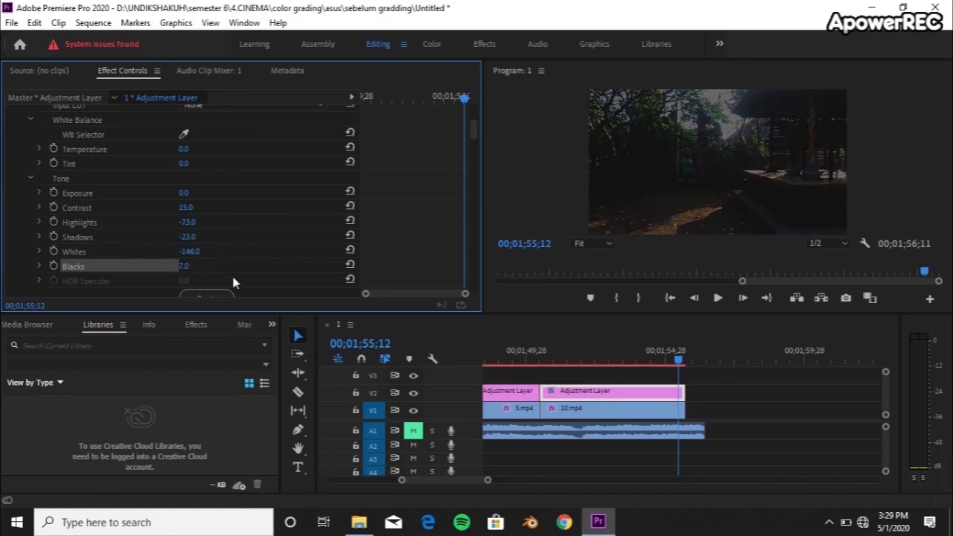
# - With the playhead at 00;01;54;09, set the last adjustment segment's Whites to -44 and Blacks to 61
pyautogui.moveTo(675, 361); pyautogui.dragTo(648, 363)
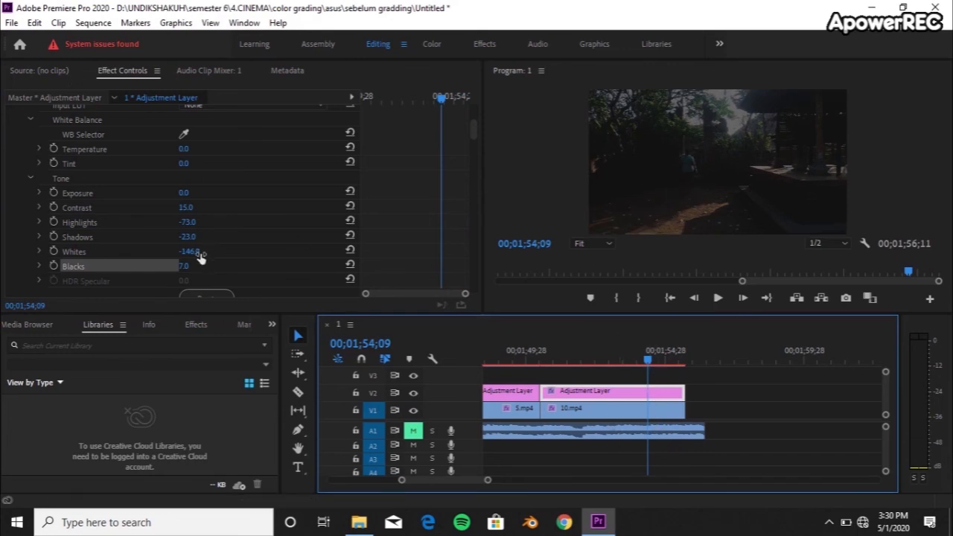
pyautogui.moveTo(203, 259); pyautogui.dragTo(259, 255)
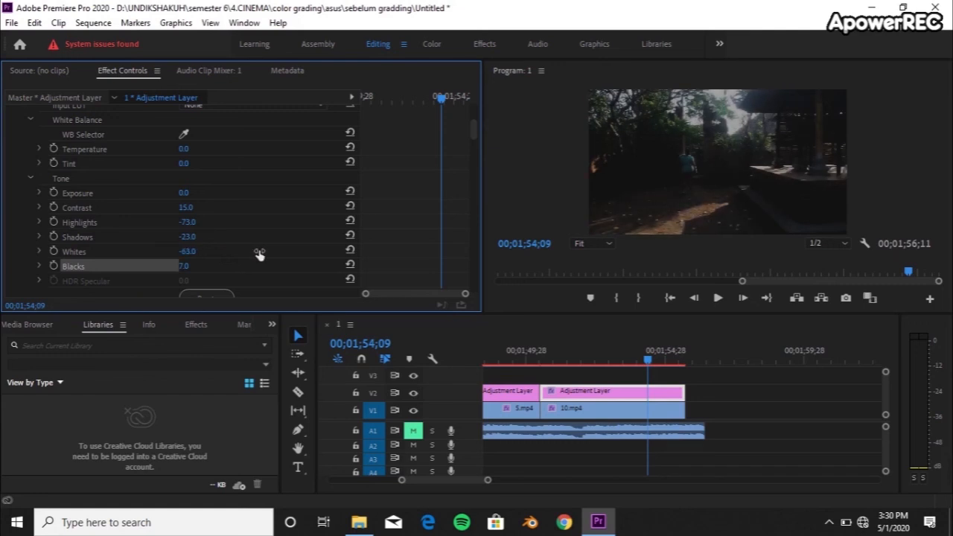
pyautogui.moveTo(195, 272); pyautogui.dragTo(233, 301)
pyautogui.moveTo(187, 253)
pyautogui.mouseDown()
pyautogui.moveTo(268, 260)
pyautogui.moveTo(192, 262)
pyautogui.mouseUp()
pyautogui.moveTo(204, 266); pyautogui.dragTo(240, 274)
pyautogui.moveTo(190, 255); pyautogui.dragTo(223, 267)
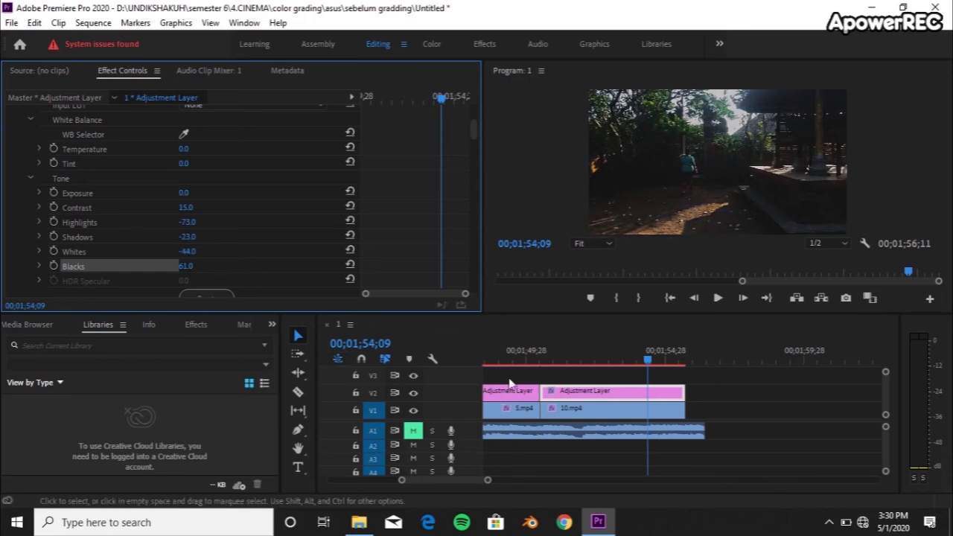
# - Raise the last adjustment segment's Saturation with the playhead at 00;01;53;12
pyautogui.moveTo(645, 361); pyautogui.dragTo(622, 362)
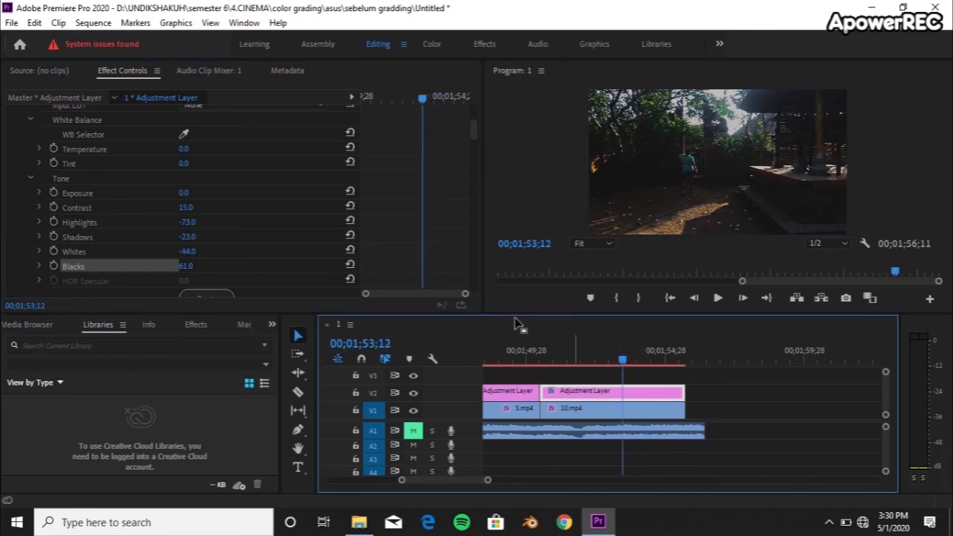
pyautogui.scroll(-3, 253, 237)
pyautogui.moveTo(192, 188)
pyautogui.mouseDown()
pyautogui.moveTo(146, 187)
pyautogui.moveTo(258, 188)
pyautogui.moveTo(183, 179)
pyautogui.mouseUp()
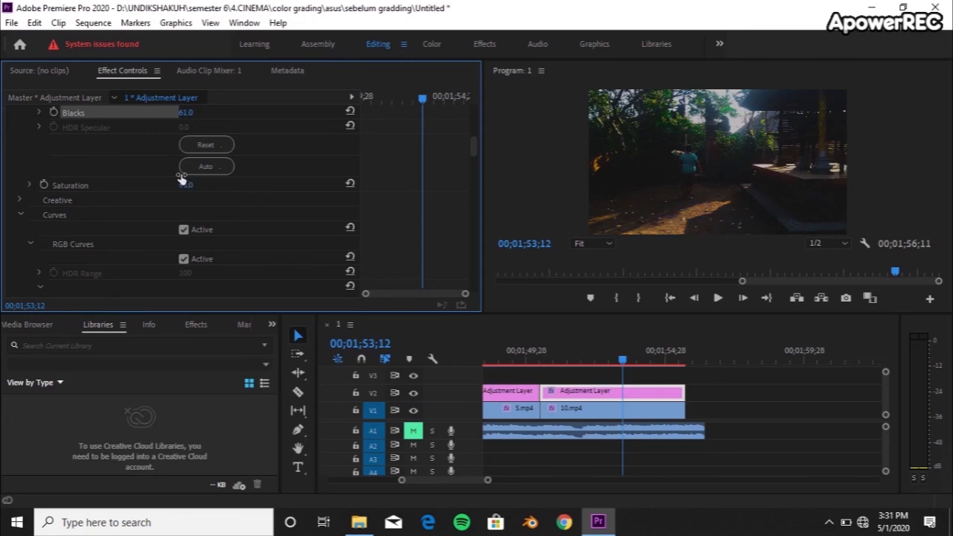